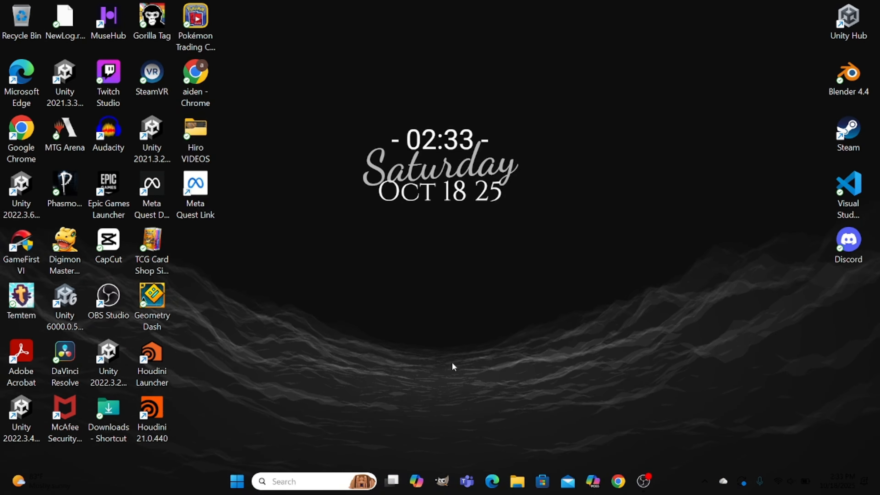
- Launch Unity Hub, open the monke taggers1 project, and close the Hub window
double_click(849, 14)
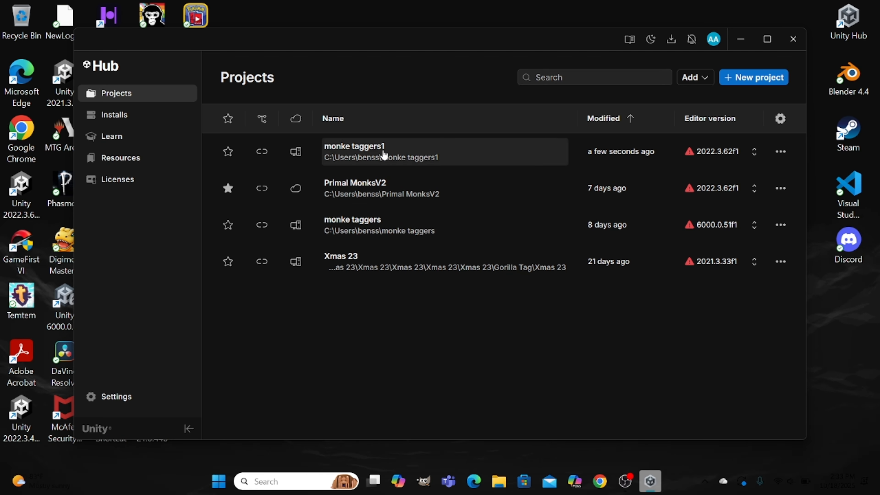
left_click(363, 153)
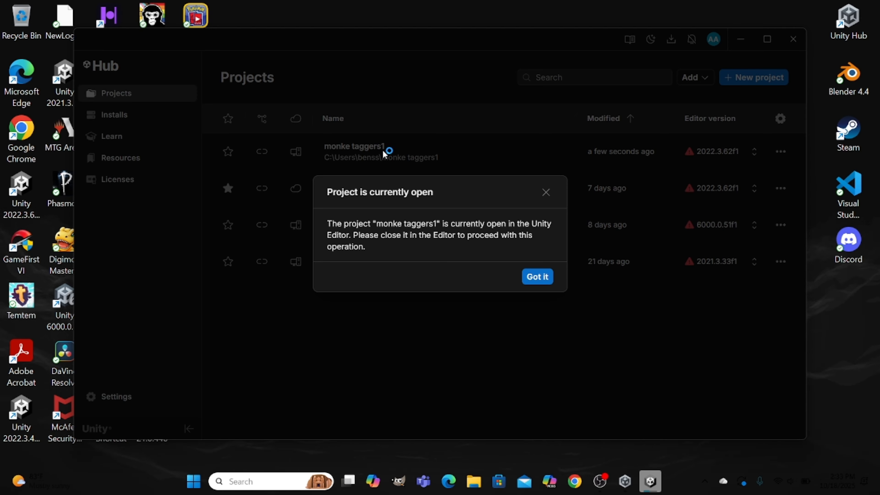
left_click(546, 192)
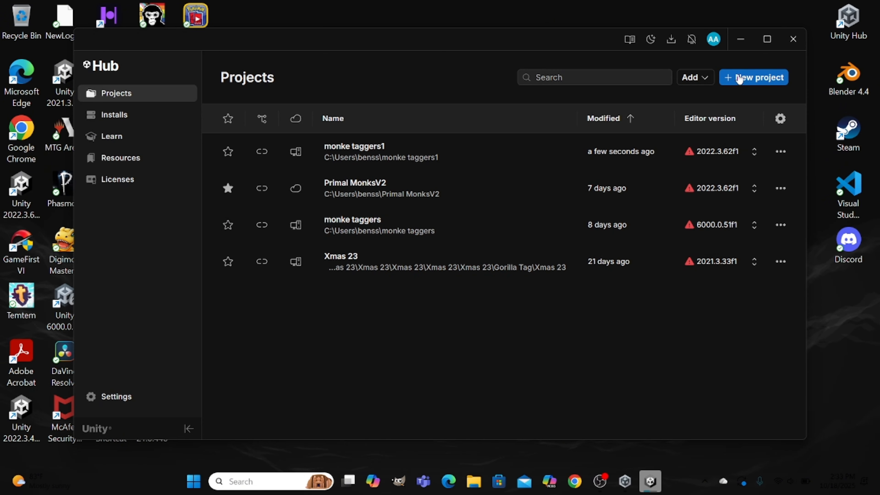
left_click(801, 40)
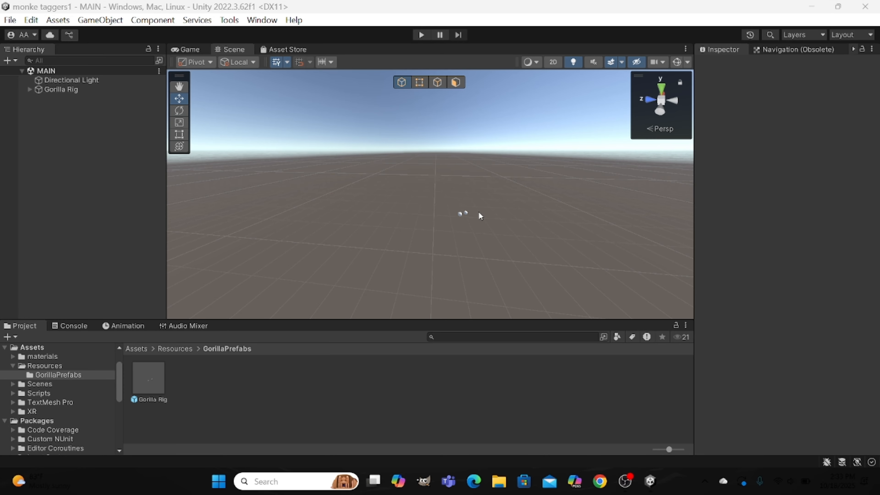
- Select the Gorilla Rig object, frame it, and examine it from several angles in the scene
middle_click_drag(465, 211, 450, 305)
left_click(68, 81)
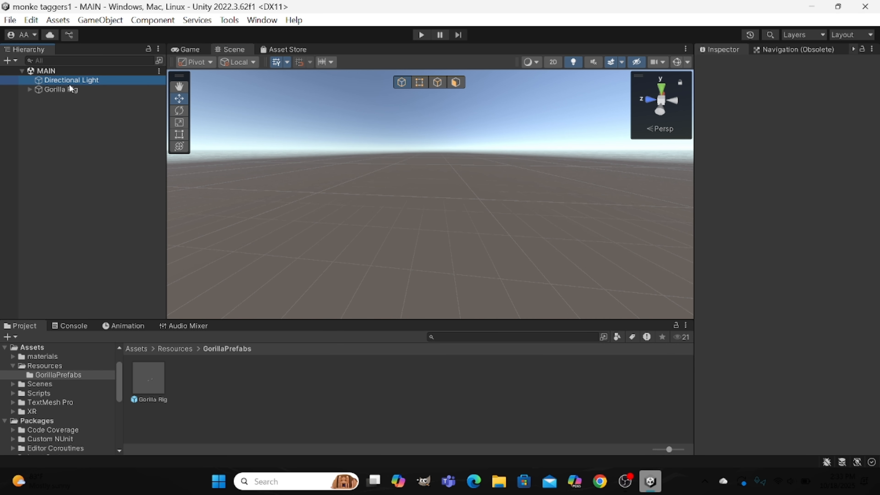
left_click(70, 91)
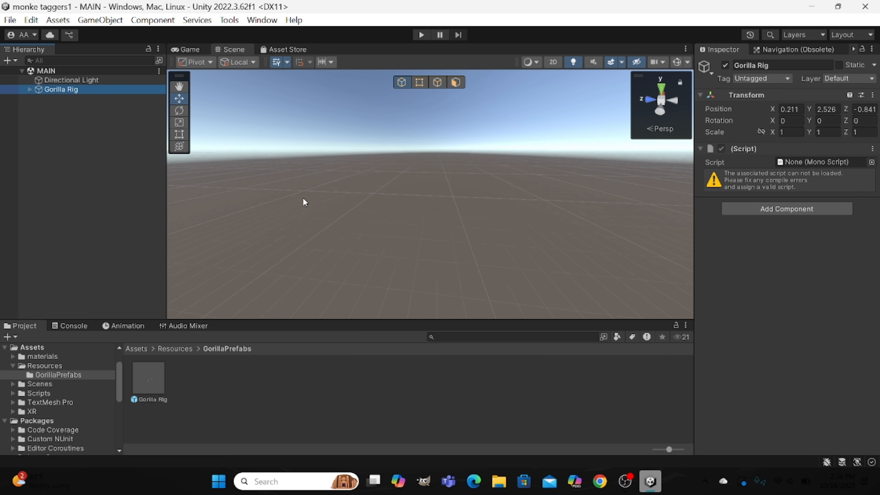
key("f")
scroll(485, 234, "up", 2)
right_click_drag(473, 142, 118, 457)
right_click_drag(438, 199, 179, 226)
key("w")
scroll(290, 208, "down", 5)
scroll(291, 208, "down", 3)
scroll(291, 208, "up", 2)
scroll(291, 208, "down", 1)
scroll(291, 208, "up", 1)
key("w")
key("f")
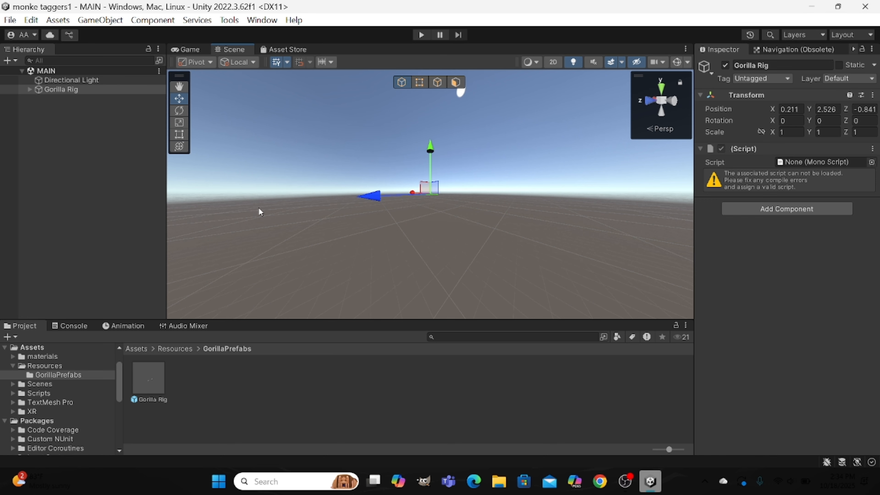
scroll(308, 198, "up", 5)
scroll(308, 199, "down", 2)
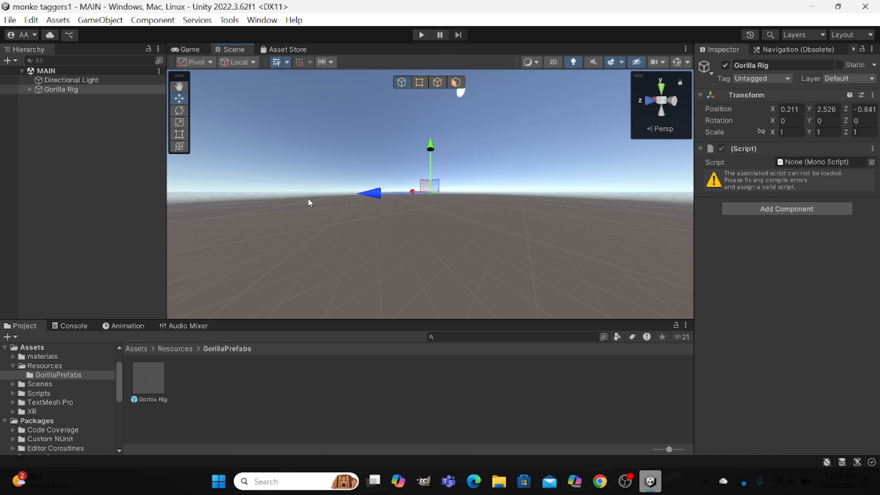
right_click_drag(309, 199, 308, 198)
key("w")
key("s")
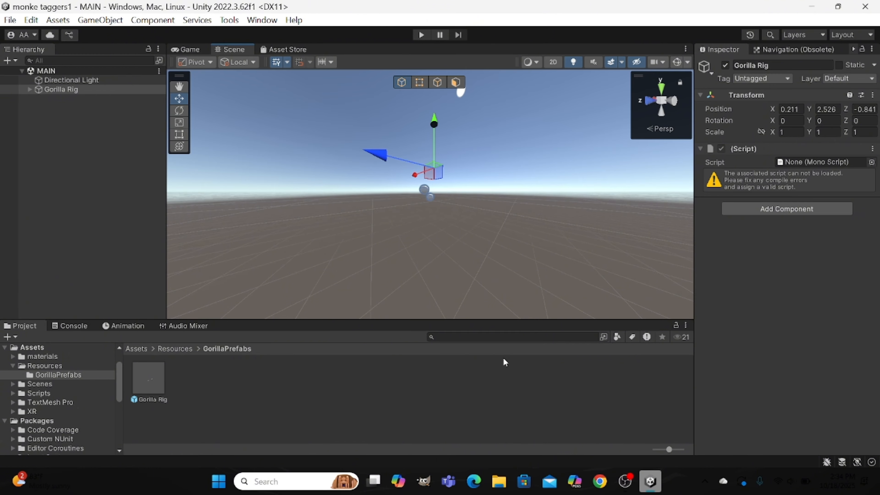
- Switch to File Explorer and find the monke taggers1 forest_floor Blender file among the recent files
left_click(498, 481)
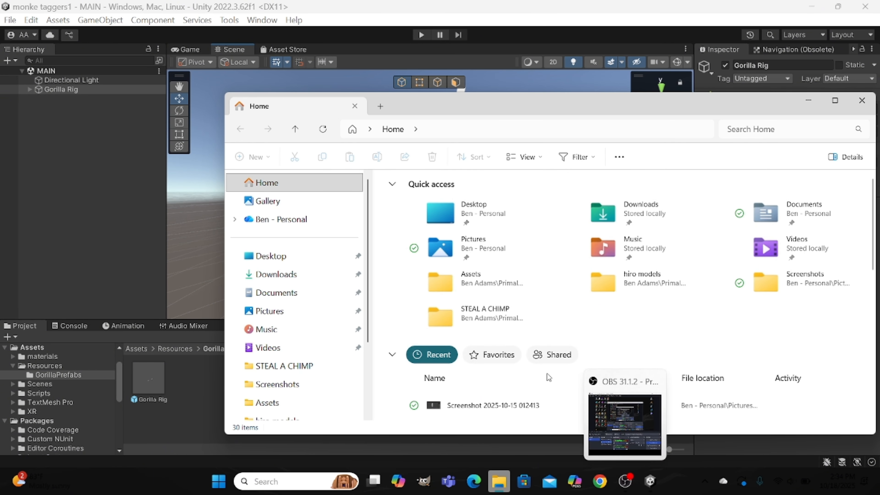
scroll(523, 330, "down", 2)
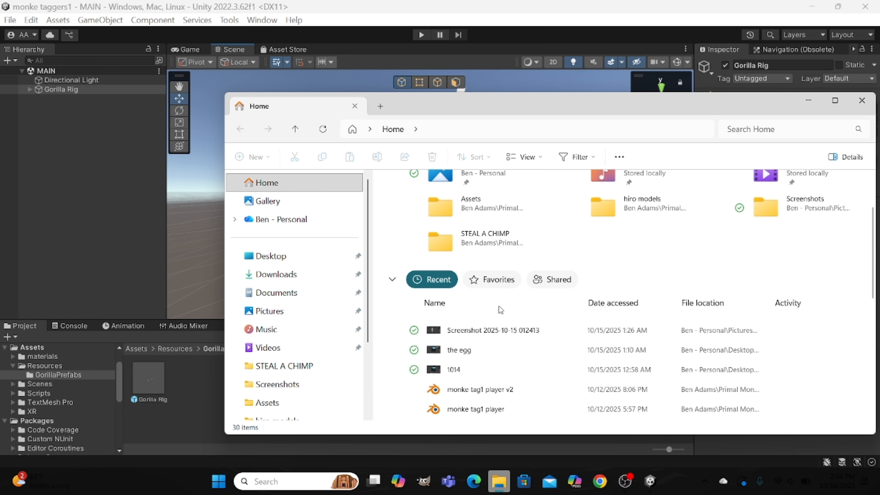
scroll(470, 319, "down", 3)
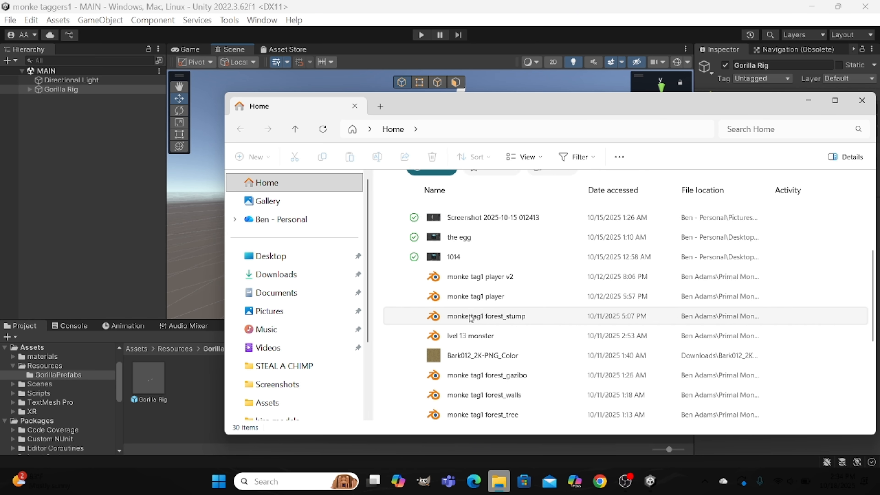
scroll(474, 319, "down", 2)
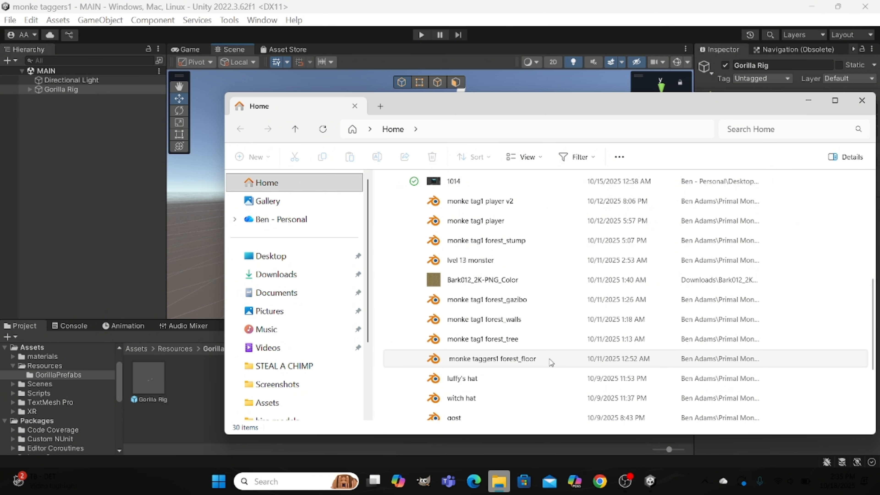
left_click_drag(551, 362, 492, 360)
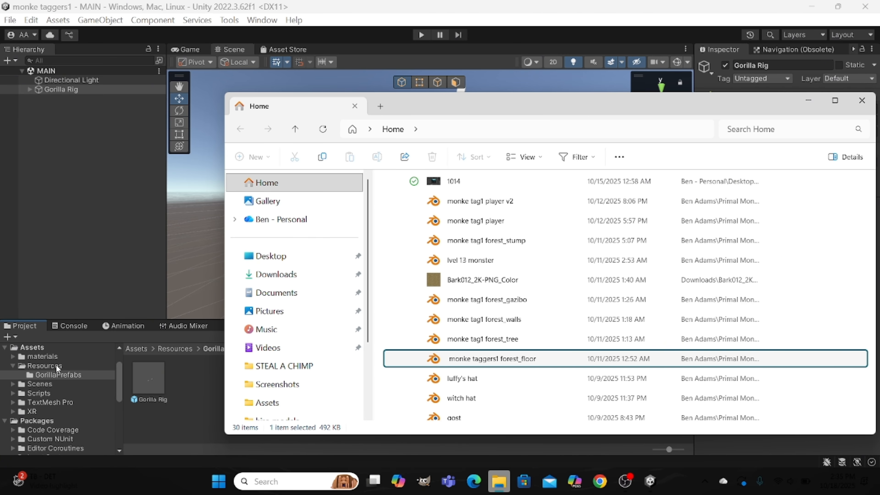
left_click(808, 101)
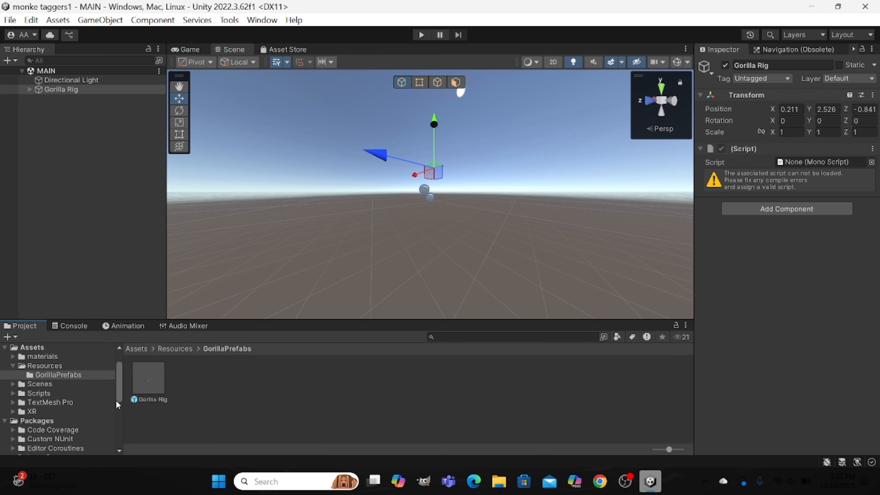
- Create a folder named "map stuff" inside the GorillaPrefabs folder and open it
scroll(83, 387, "up", 3)
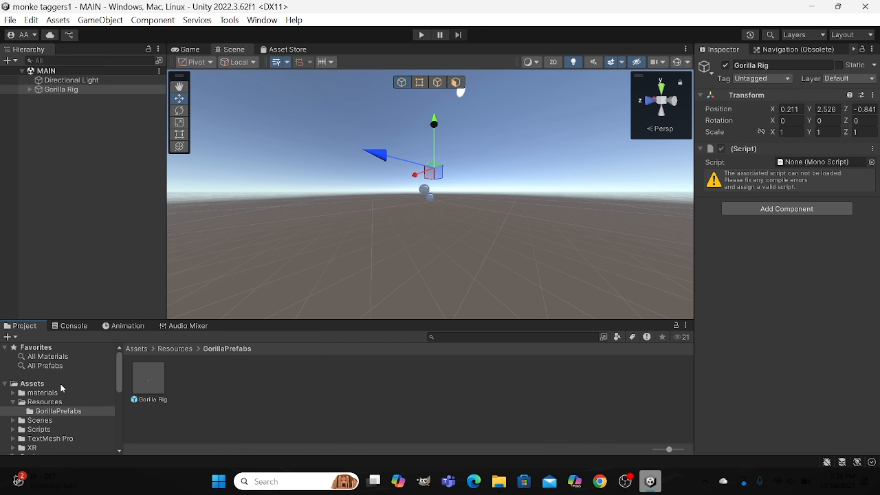
scroll(59, 379, "down", 15)
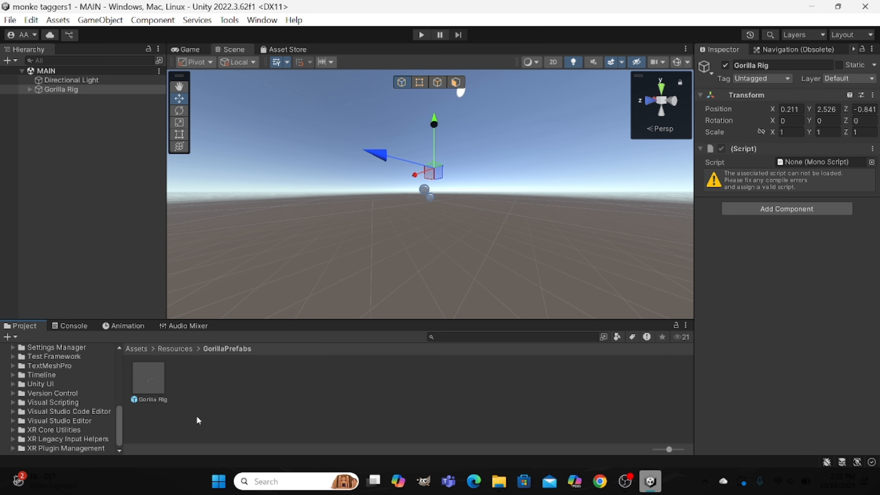
right_click(340, 381)
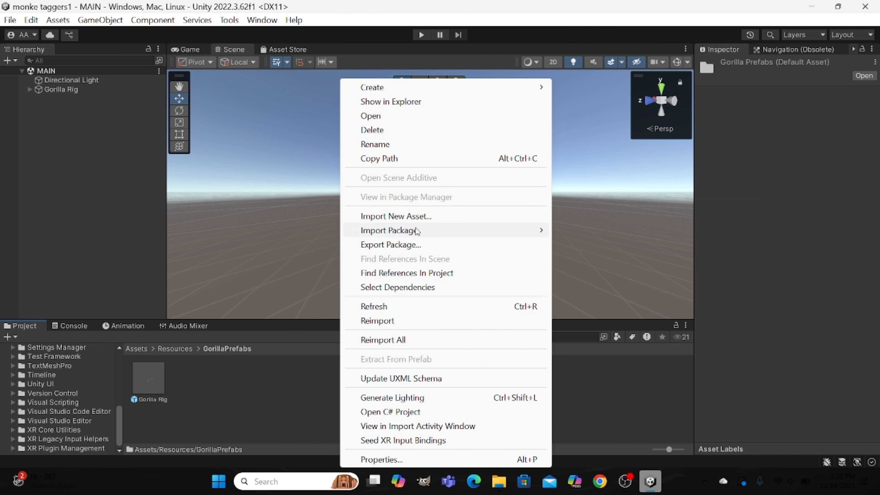
mouse_move(381, 87)
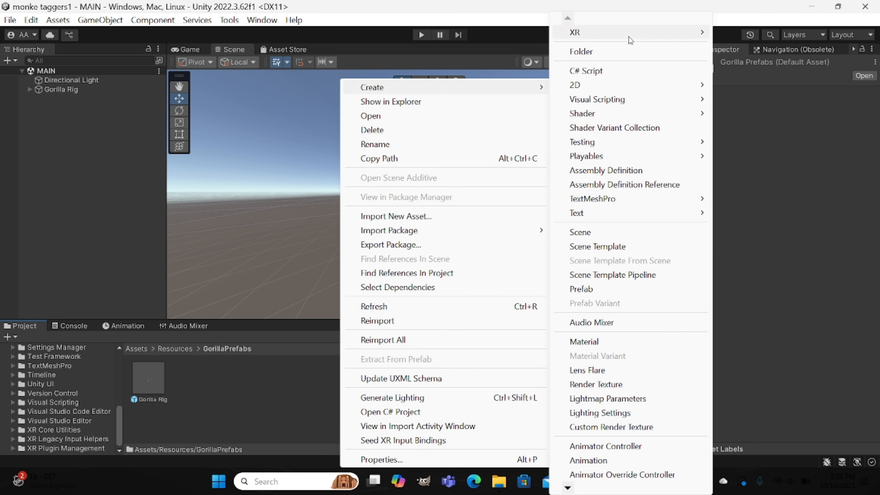
left_click(612, 52)
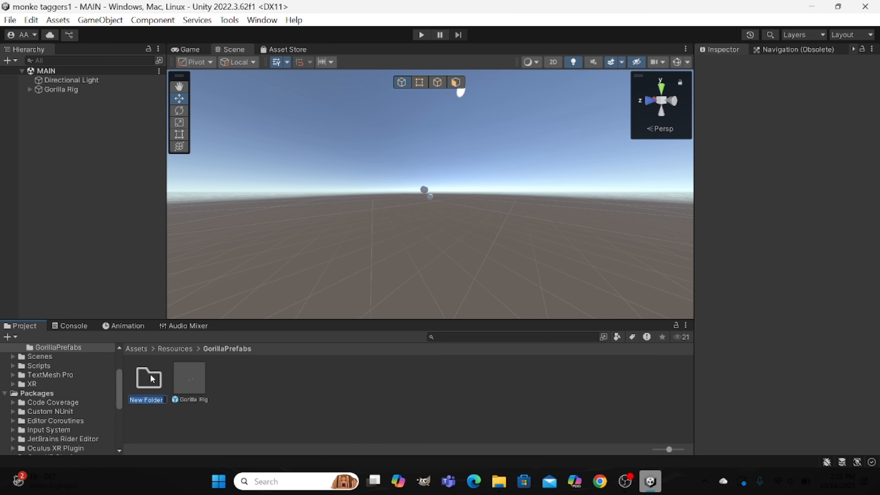
key("BackSpace")
key("Return")
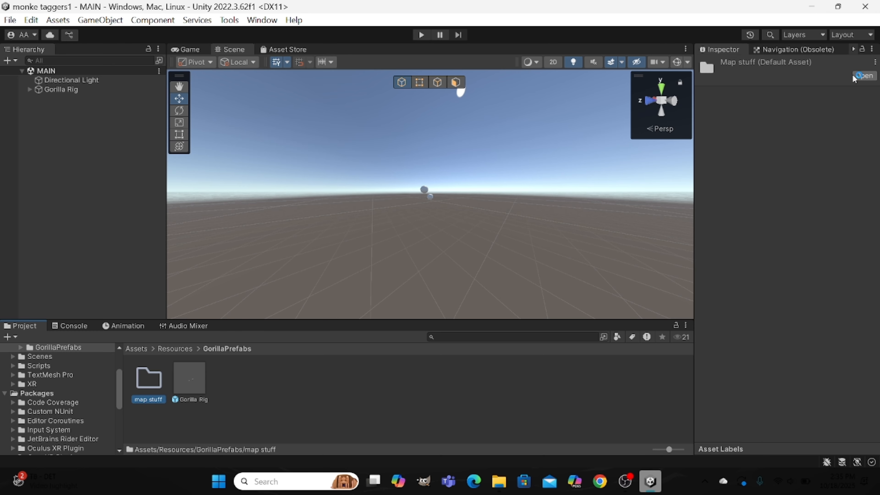
left_click(864, 76)
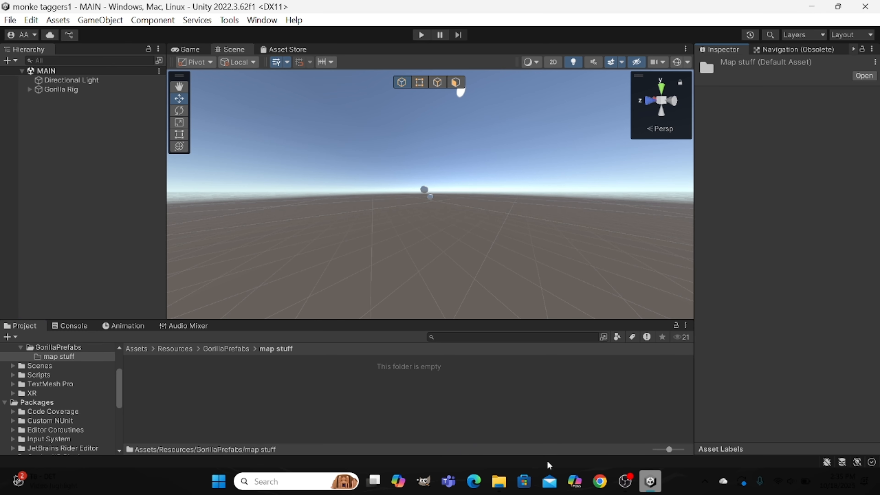
- Import the monke taggers1 forest_floor Blender file from File Explorer into the map stuff folder, and try to add monke tag1 forest_tree
left_click(498, 481)
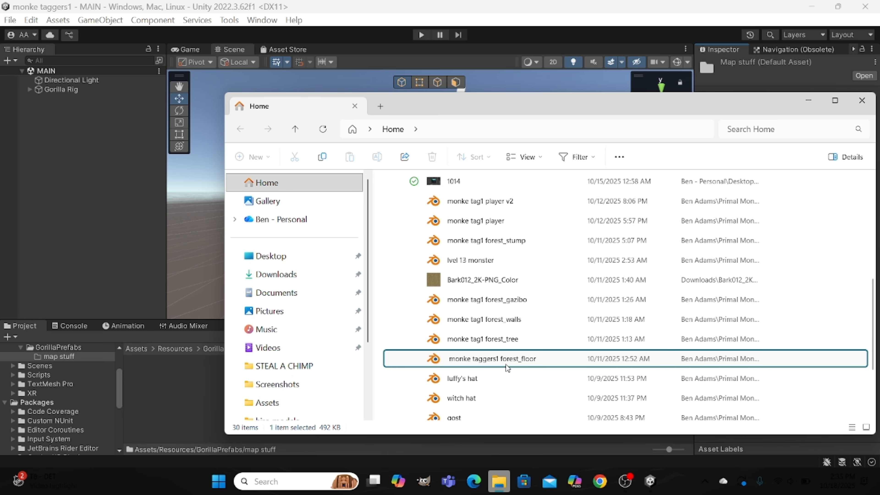
left_click_drag(514, 360, 176, 415)
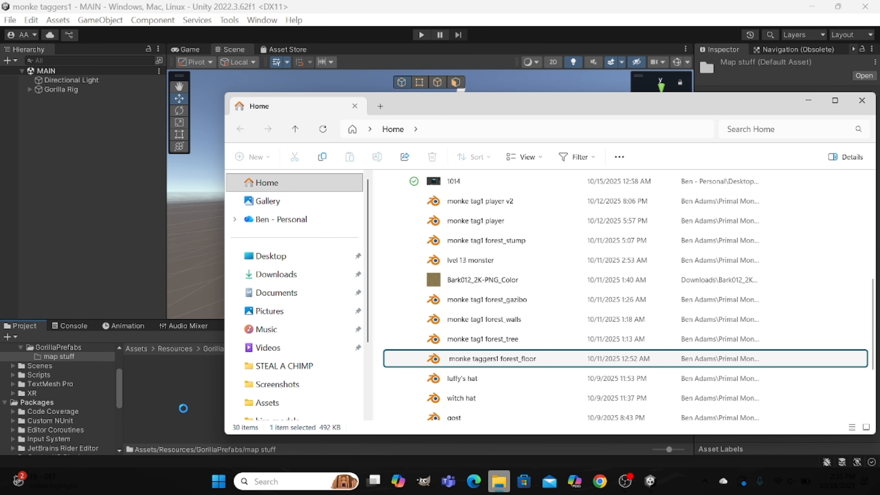
left_click_drag(540, 336, 217, 411)
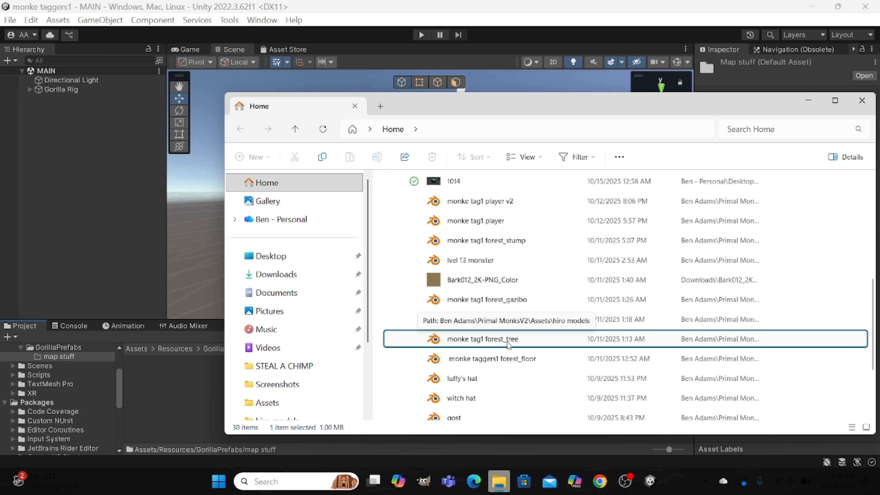
left_click_drag(508, 345, 187, 385)
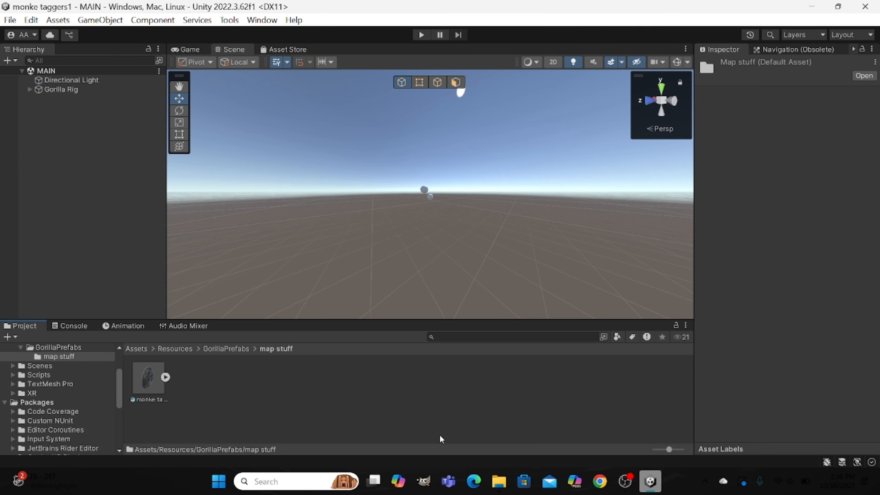
- Import the monke tag1 forest_tree and monke tag1 forest_walls Blender files from File Explorer into the map stuff folder
left_click(498, 481)
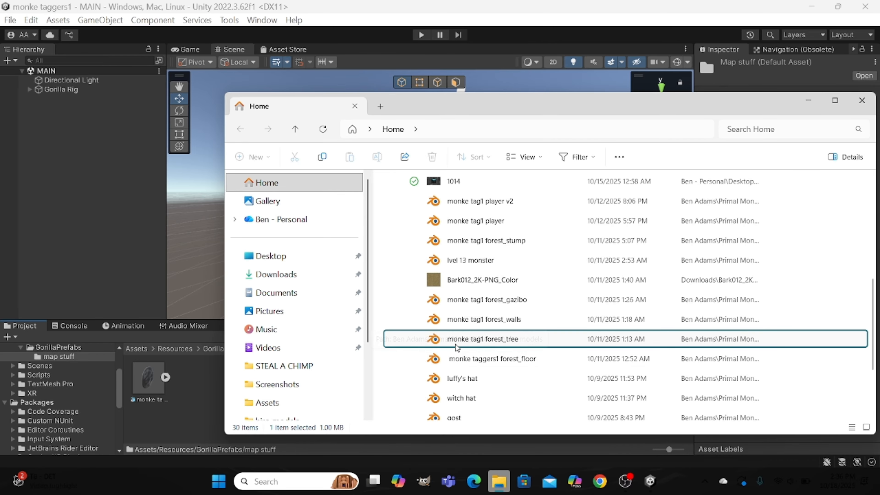
left_click_drag(455, 344, 449, 331)
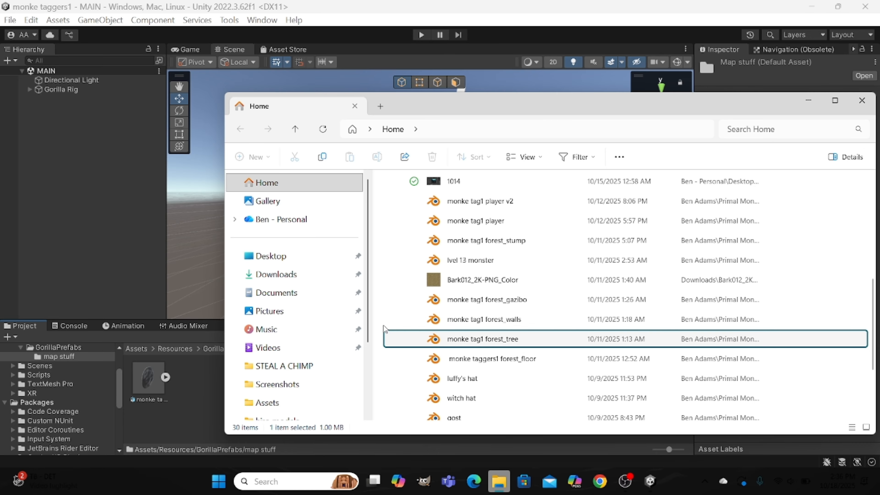
left_click_drag(374, 347, 483, 322)
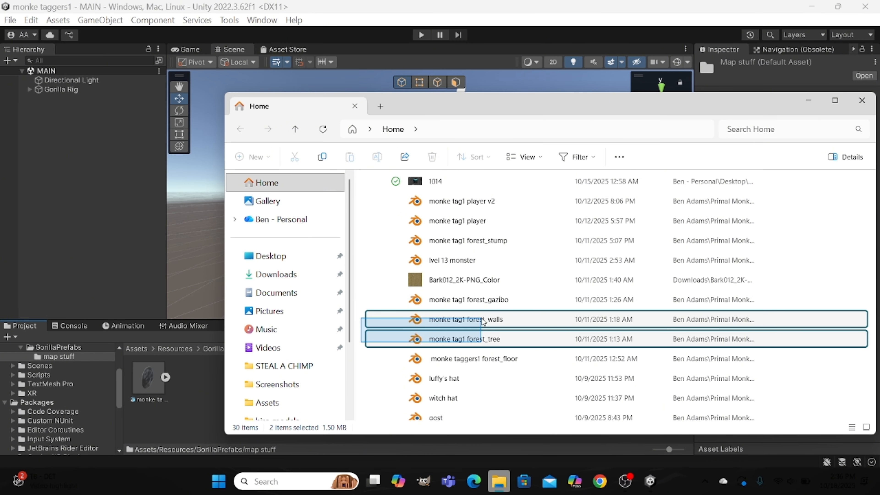
left_click_drag(483, 322, 195, 401)
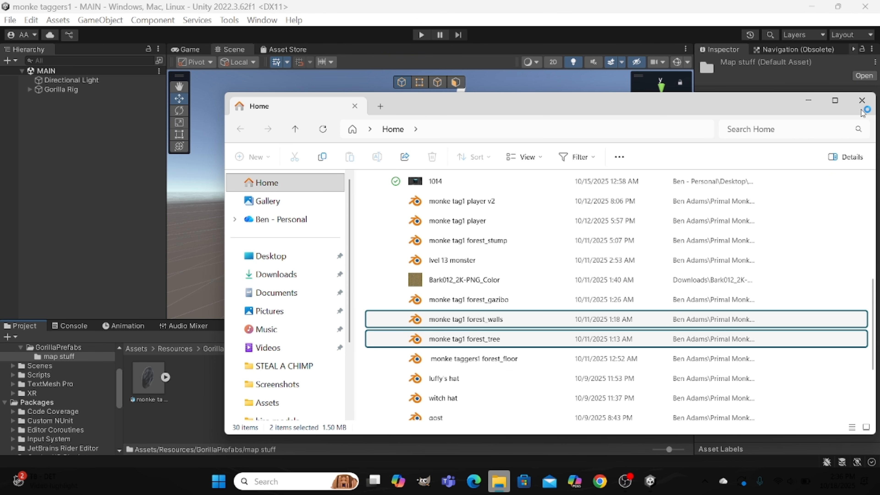
left_click_drag(36, 389, 230, 386)
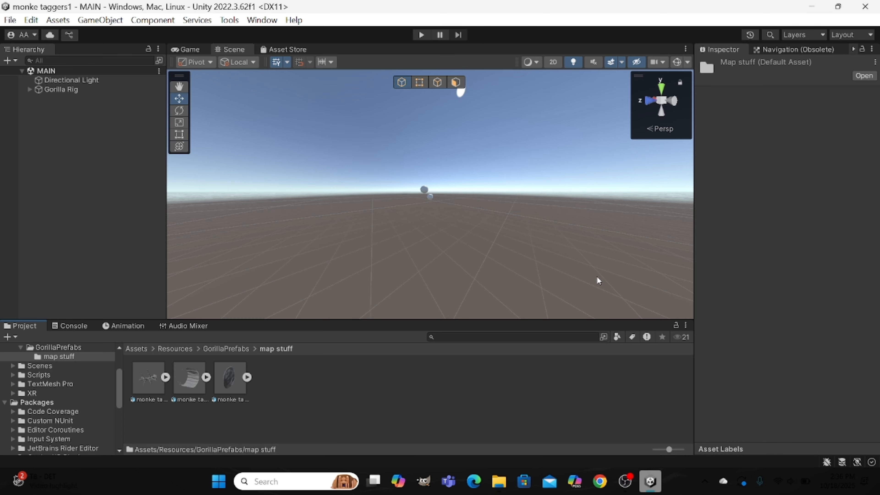
left_click(861, 77)
- Place the monke taggers1 forest_floor model from the map stuff folder into the MAIN scene
left_click_drag(235, 383, 418, 255)
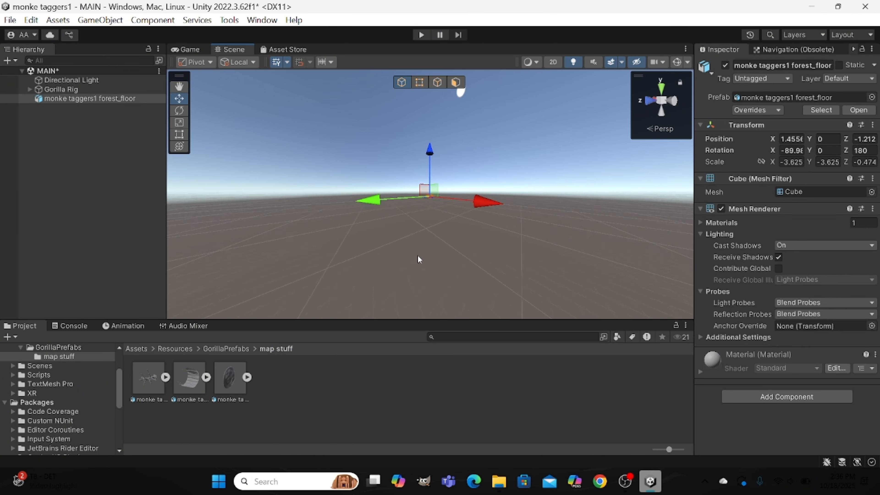
scroll(417, 255, "down", 3)
scroll(417, 254, "up", 3)
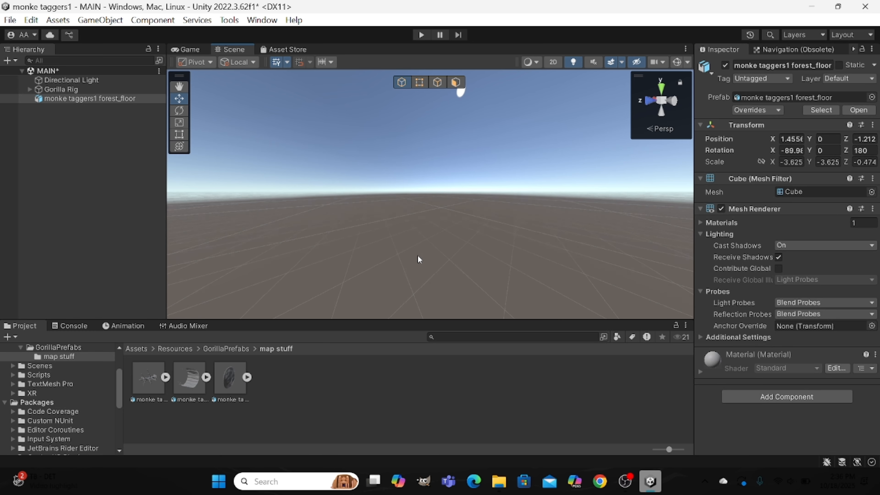
scroll(417, 255, "down", 2)
right_click_drag(417, 254, 356, 242)
key("w")
scroll(355, 243, "down", 3)
scroll(355, 246, "up", 3)
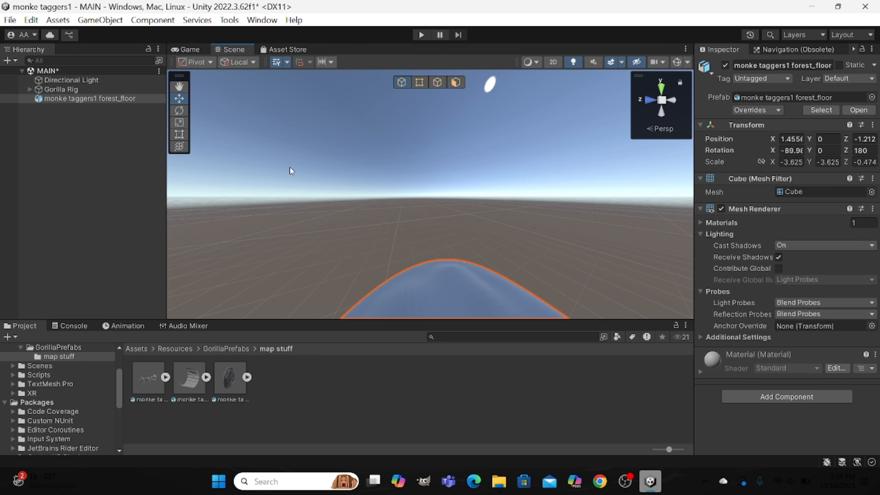
- Uniformly enlarge the monke taggers1 forest_floor to a scale of about X -7.6, Y -7.6, Z -0.995
left_click(178, 122)
right_click_drag(346, 222, 445, 252)
scroll(445, 253, "down", 5)
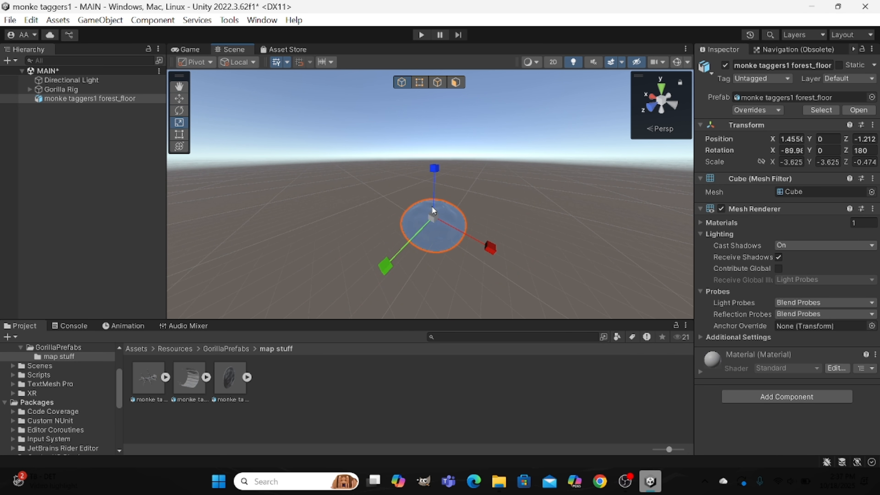
left_click_drag(433, 217, 534, 256)
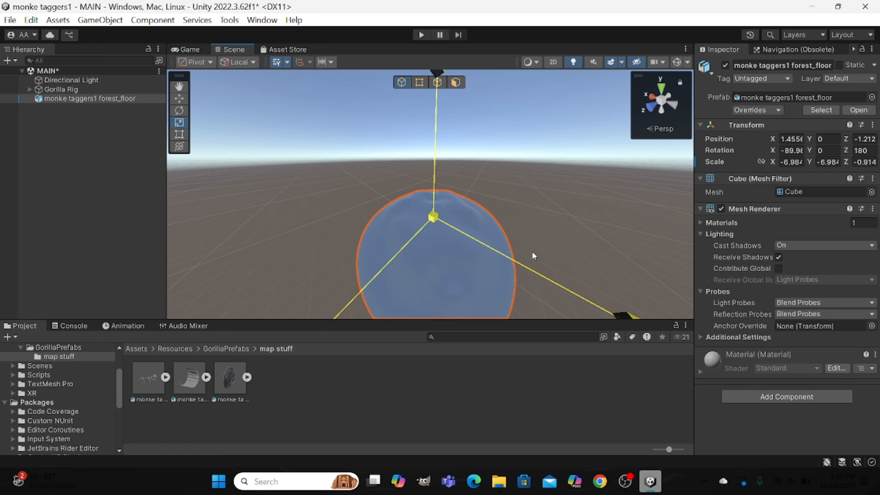
left_click_drag(533, 256, 545, 254)
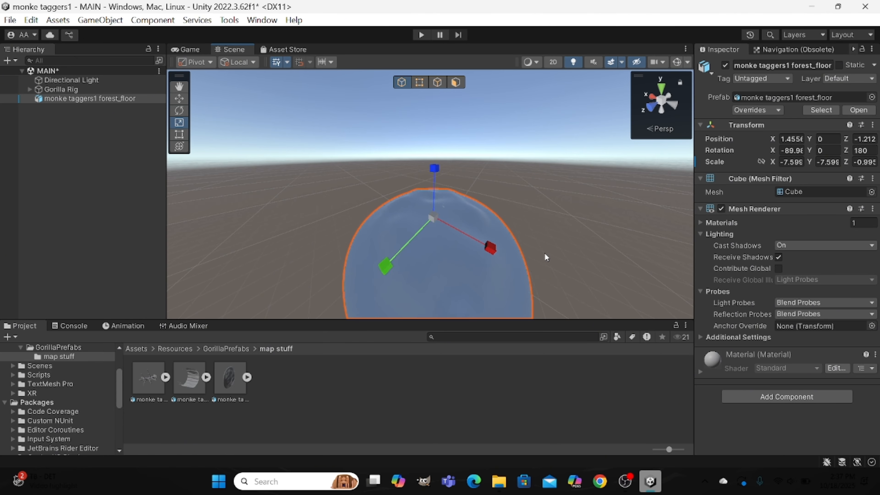
scroll(618, 219, "up", 3)
scroll(618, 217, "down", 2)
scroll(619, 220, "down", 5)
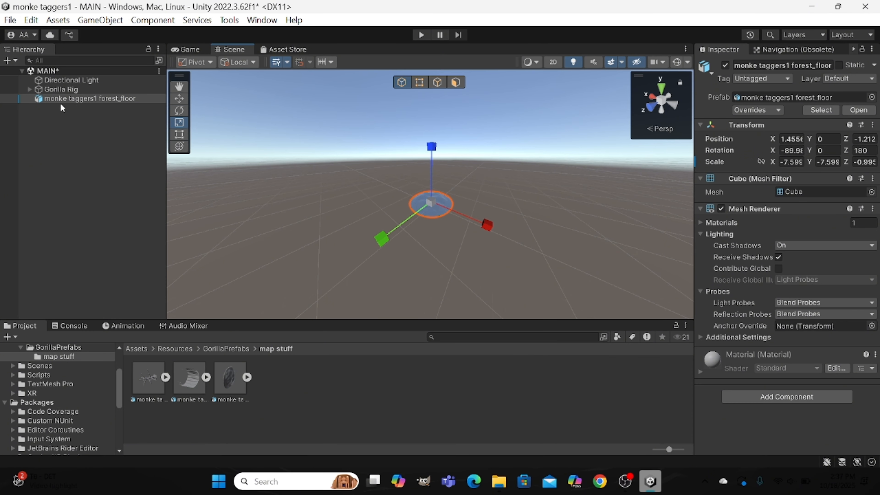
- Unpack the monke taggers1 forest_floor prefab completely in the MAIN scene
right_click(49, 100)
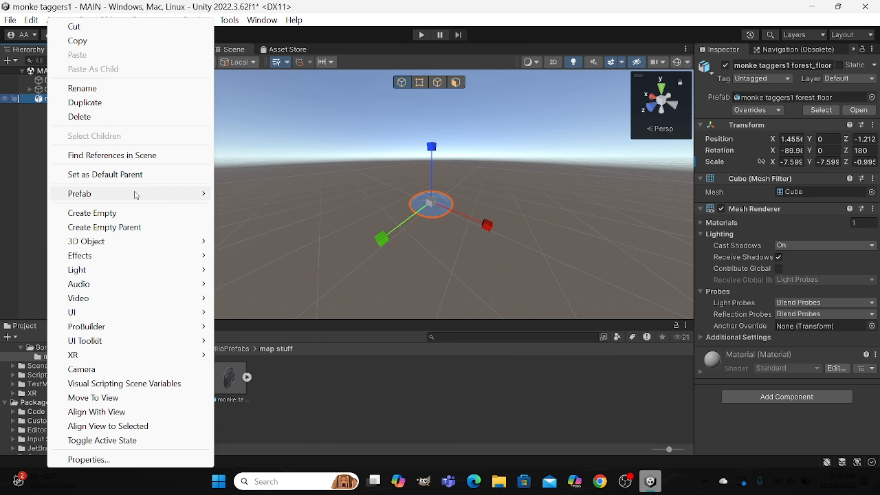
mouse_move(96, 195)
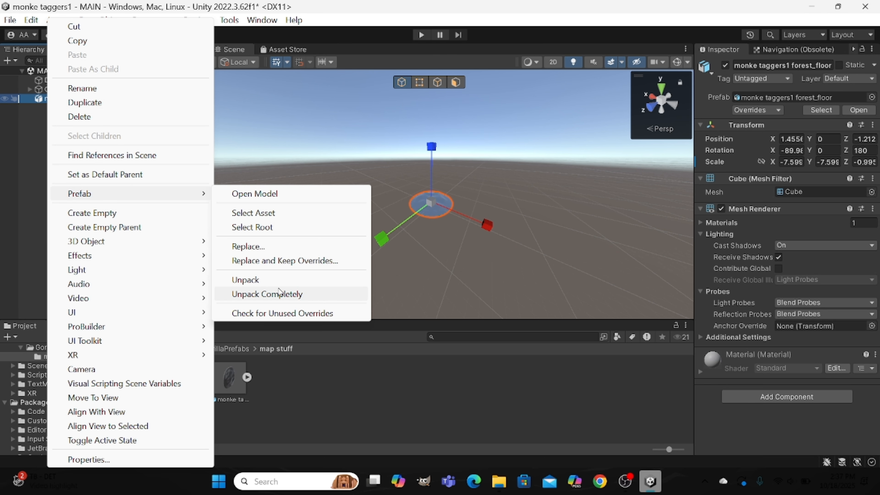
left_click(295, 295)
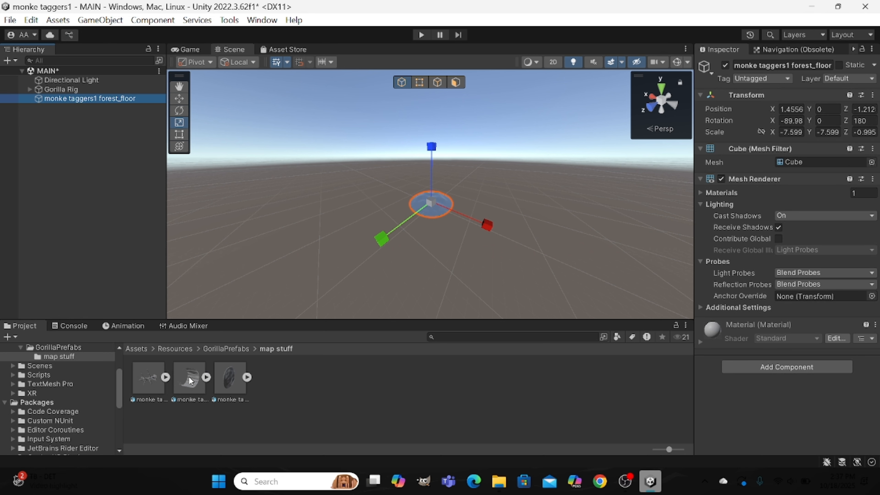
- Place the monke tag1 forest_walls model from the map stuff folder into the scene and raise it to about Y 8.88
left_click_drag(190, 382, 440, 242)
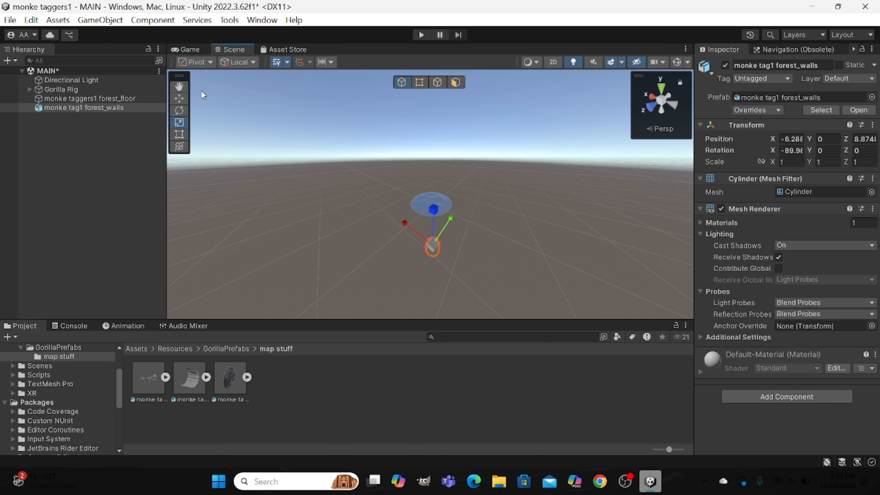
left_click(183, 101)
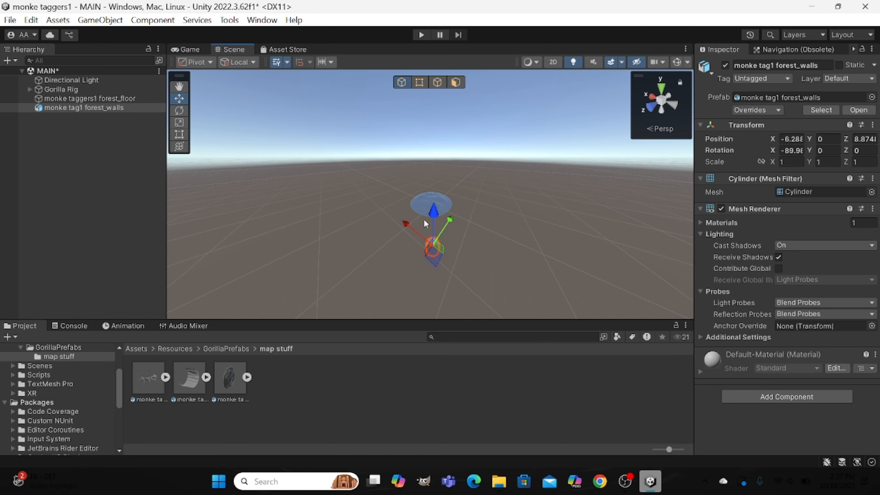
left_click_drag(438, 216, 492, 149)
scroll(491, 146, "up", 5)
scroll(491, 146, "down", 3)
- Move the monke tag1 forest_walls horizontally to about X -6.88, Z -0.13
right_click(491, 145)
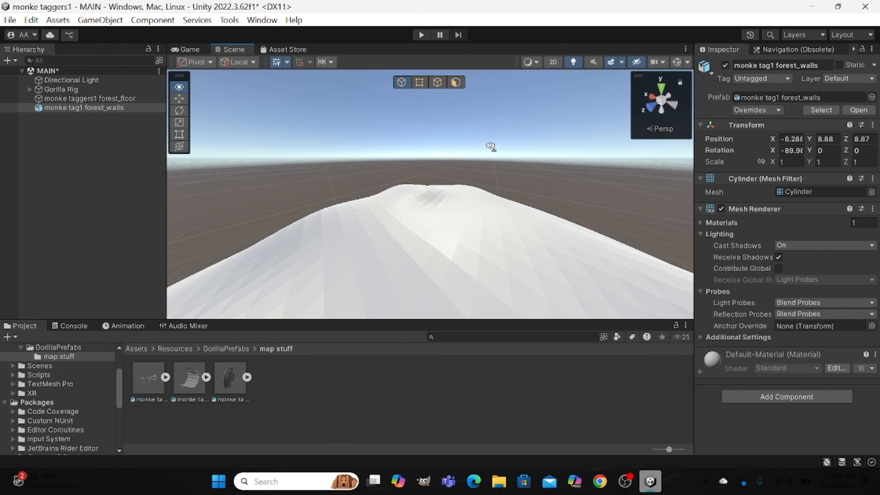
scroll(491, 146, "down", 6)
scroll(491, 146, "up", 3)
right_click_drag(491, 146, 429, 200)
key("w")
key("s")
scroll(470, 188, "down", 6)
scroll(470, 187, "up", 6)
scroll(469, 188, "down", 6)
mouse_move(446, 183)
middle_mouse_down()
mouse_move(425, 189)
mouse_move(437, 189)
middle_mouse_up()
scroll(436, 188, "up", 3)
scroll(436, 190, "up", 2)
right_click_drag(437, 188, 434, 190)
key("s")
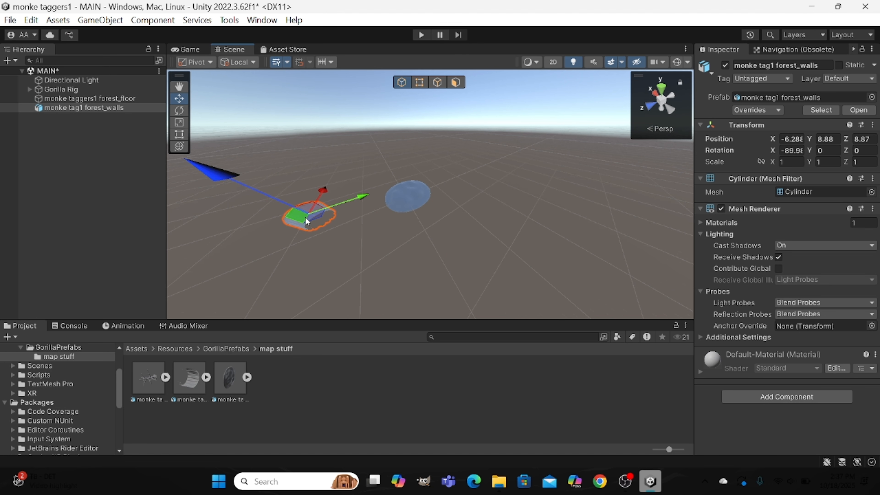
left_click_drag(318, 216, 410, 185)
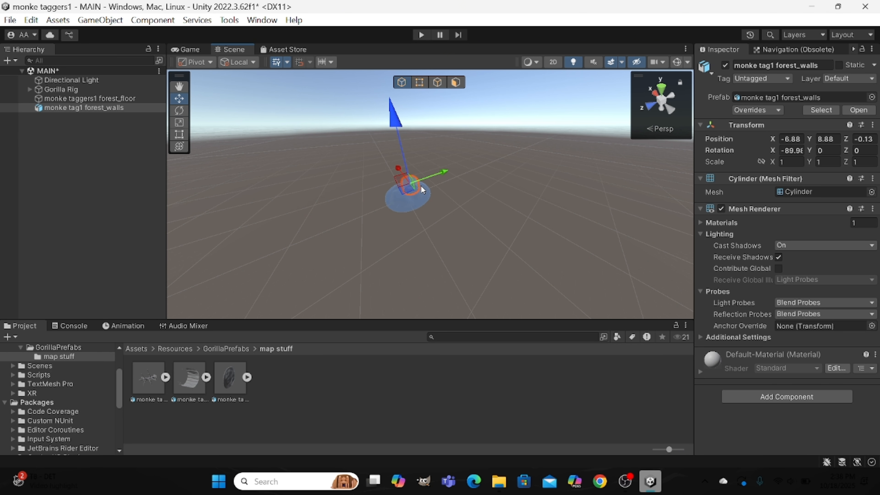
- Move the monke tag1 forest_walls onto the forest floor at about X 1.02, Y 2.44
right_click_drag(420, 186, 509, 174)
mouse_move(486, 175)
middle_mouse_down()
mouse_move(497, 178)
mouse_move(488, 184)
mouse_move(490, 165)
middle_mouse_up()
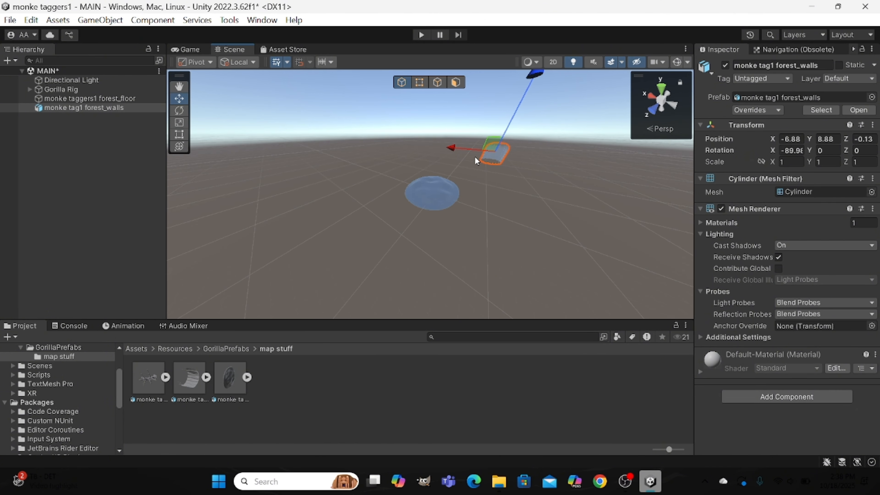
key("ctrl+z")
key("ctrl+y")
mouse_move(493, 161)
right_mouse_down()
mouse_move(457, 208)
mouse_move(575, 140)
mouse_move(573, 125)
mouse_move(504, 149)
right_mouse_up()
key("w")
key("s")
key("w")
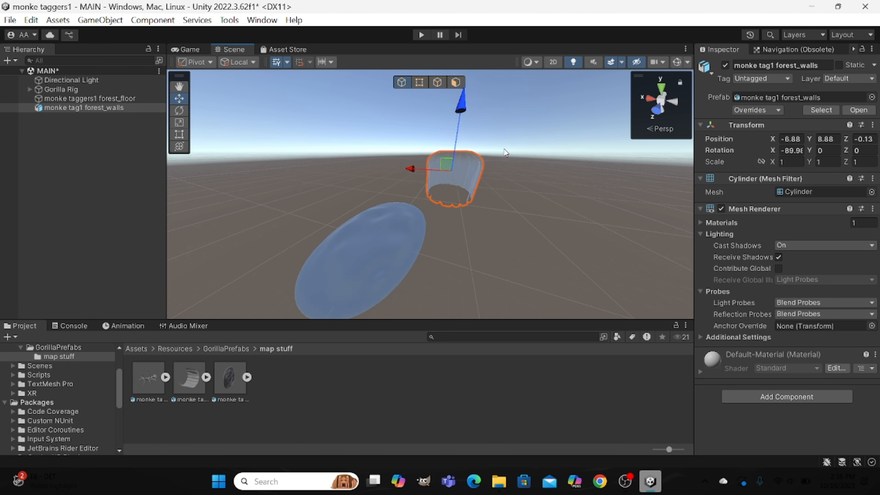
left_click_drag(440, 166, 94, 231)
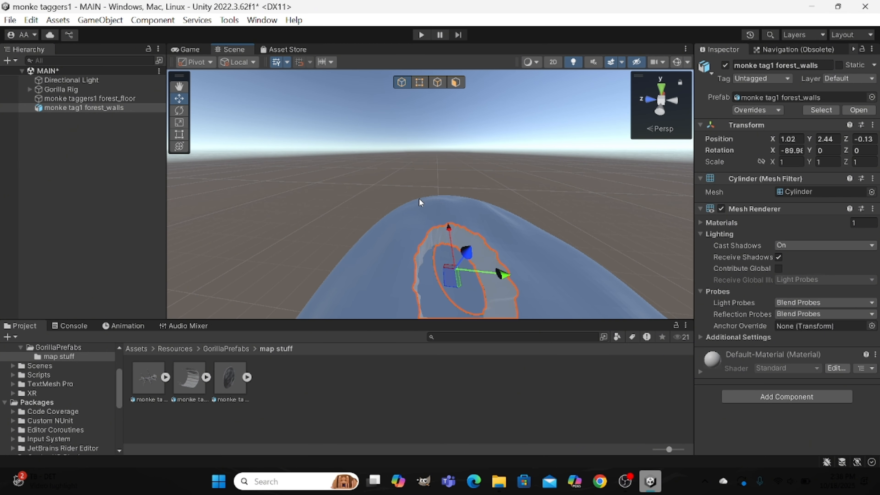
- Uniformly enlarge the monke tag1 forest_walls to a scale of about 4.96 on all axes
scroll(420, 199, "down", 10)
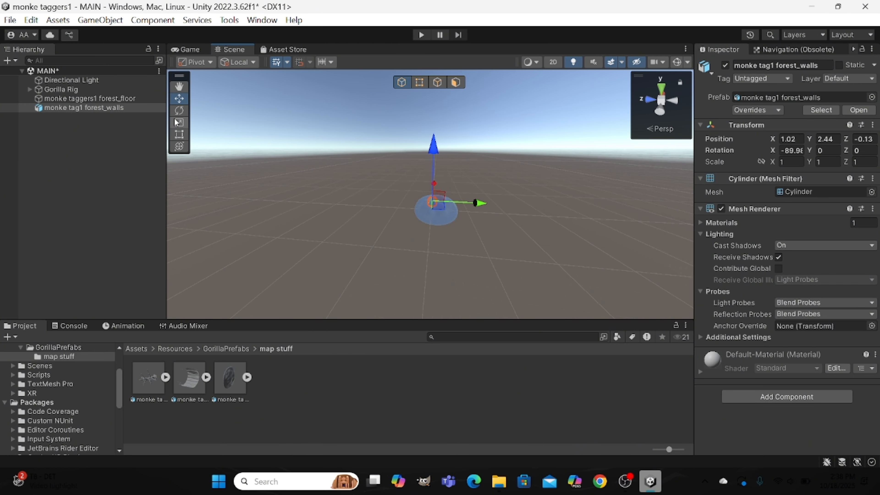
left_click(178, 123)
left_click_drag(437, 204, 697, 211)
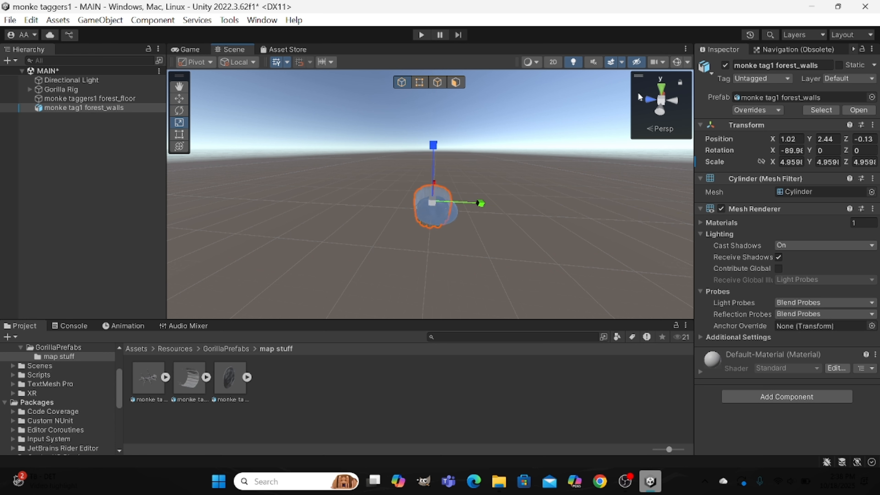
- Align the monke tag1 forest_walls with the round forest floor by moving them to about X 1.1, Z -1
left_click(187, 98)
left_click_drag(440, 204, 784, 271)
scroll(443, 207, "up", 5)
scroll(443, 207, "down", 2)
left_click_drag(472, 183, 346, 230)
left_click_drag(475, 153, 206, 187, "alt")
left_click_drag(314, 136, 455, 195, "alt")
scroll(455, 195, "down", 5)
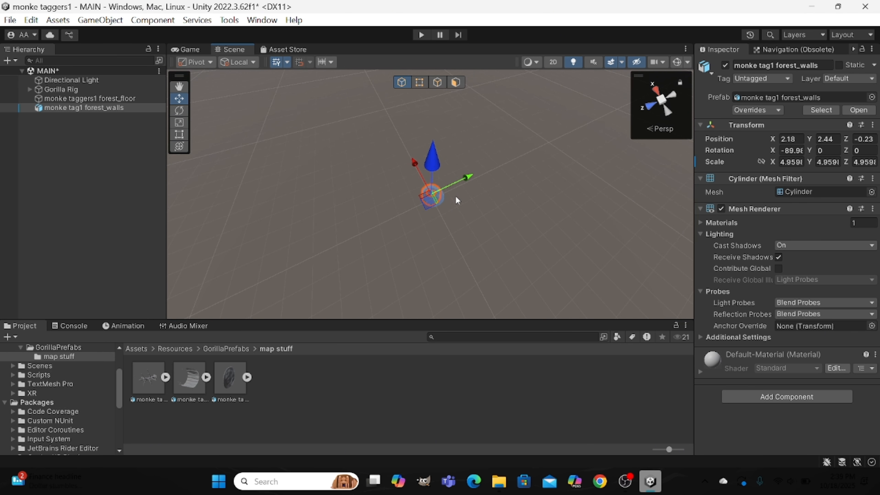
scroll(456, 196, "up", 6)
scroll(456, 197, "down", 5)
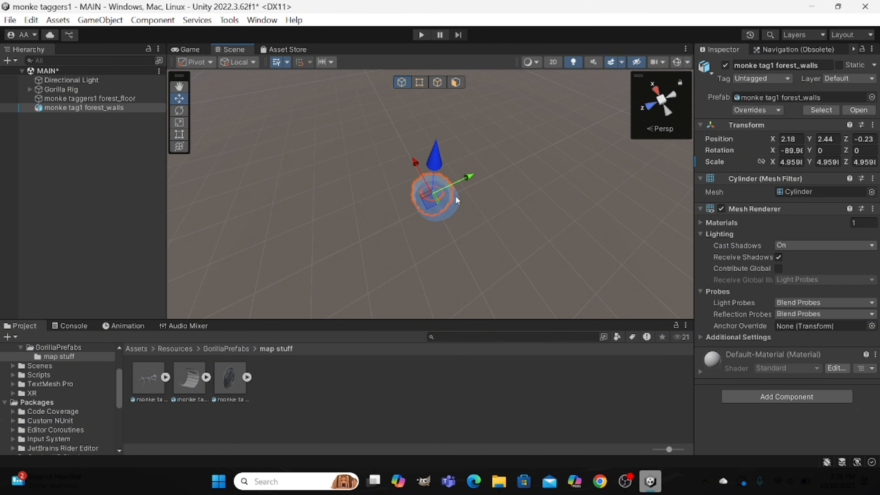
left_click_drag(456, 195, 312, 180, "alt")
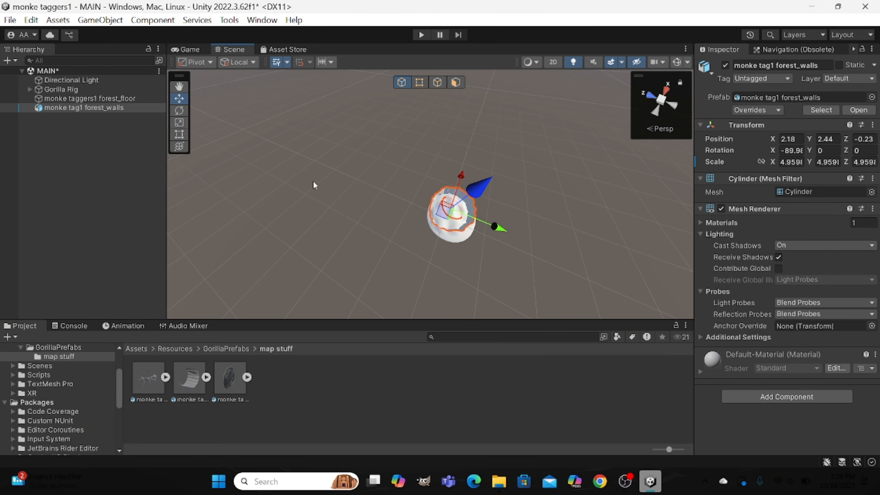
left_click_drag(446, 214, 447, 219)
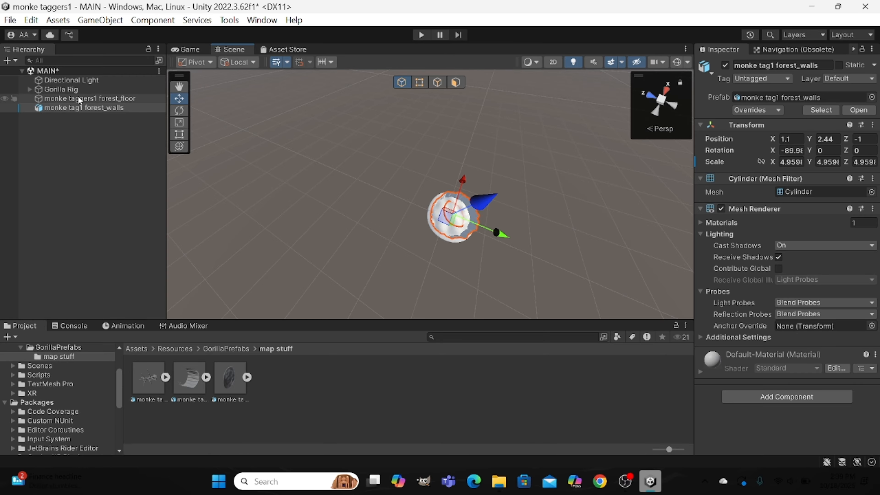
- Move the Gorilla Rig inside the forest walls to about Y 2.05, Z -1.03
left_click(103, 89)
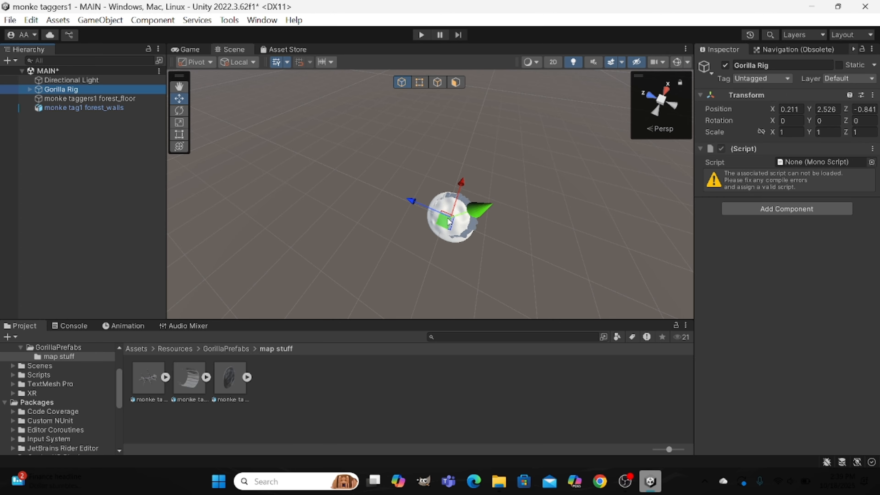
scroll(465, 213, "up", 3)
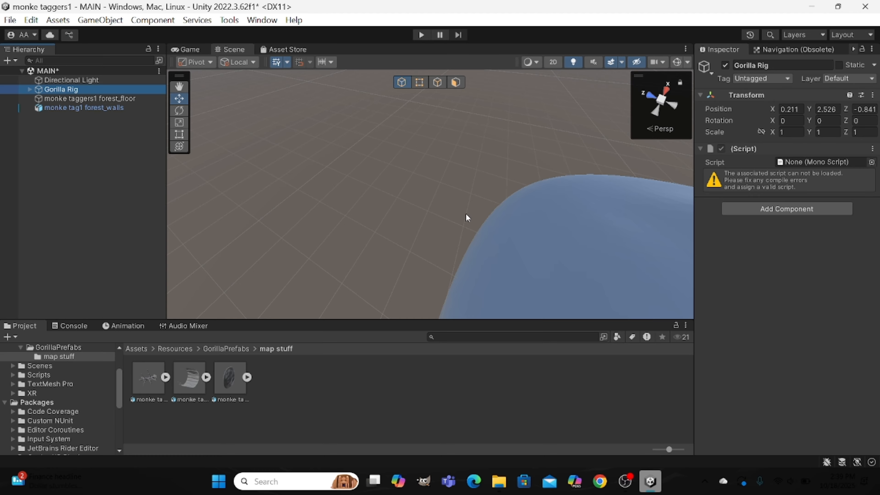
right_click_drag(438, 191, 22, 462)
scroll(346, 276, "down", 1)
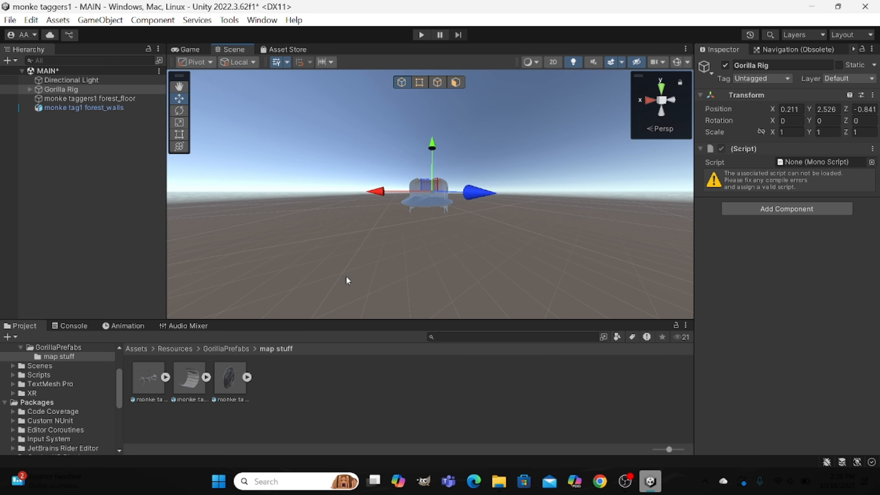
scroll(346, 276, "up", 1)
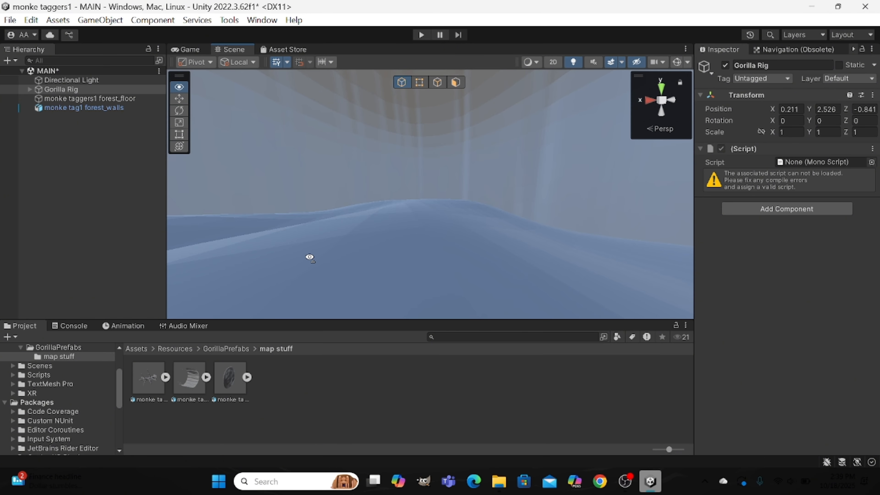
right_click_drag(309, 257, 420, 149)
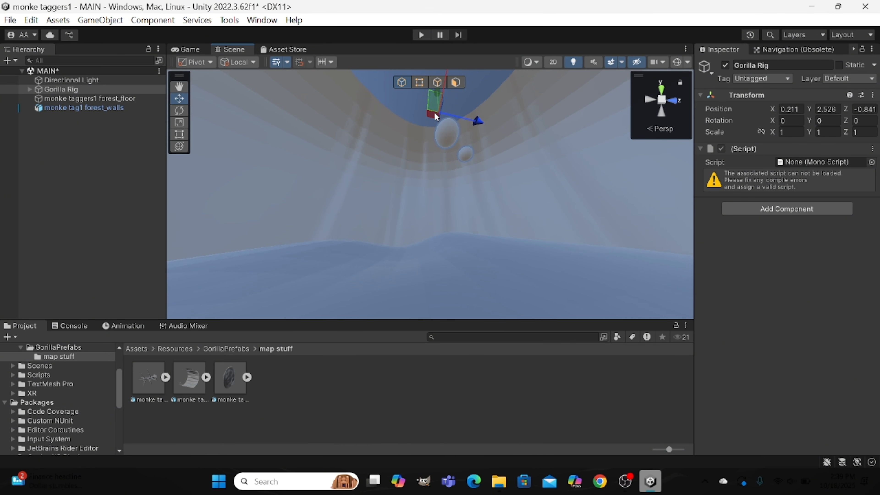
left_click_drag(432, 113, 410, 154)
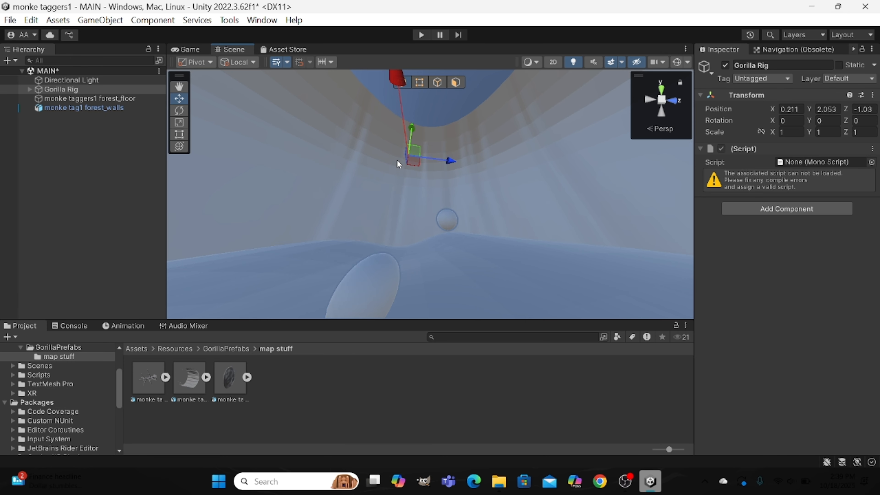
key("w")
right_click_drag(408, 177, 802, 395)
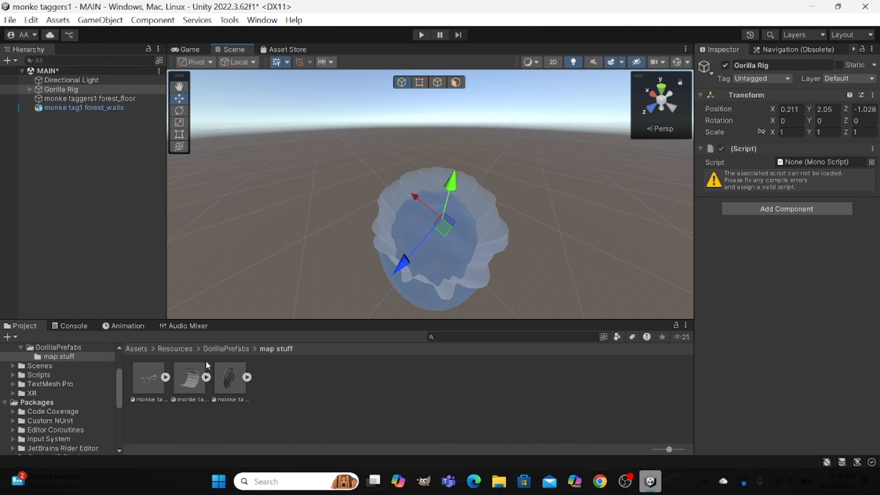
- Place the monke tag1 forest_tree model in the scene and uniformly shrink it to about X 0.029, Y 0.029, Z 0.196
left_click_drag(148, 375, 391, 261)
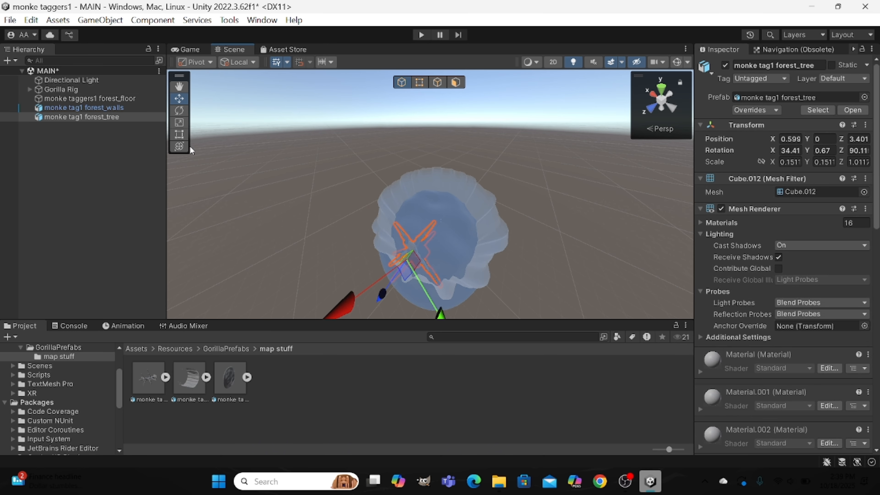
left_click(179, 123)
left_click_drag(402, 258, 366, 268)
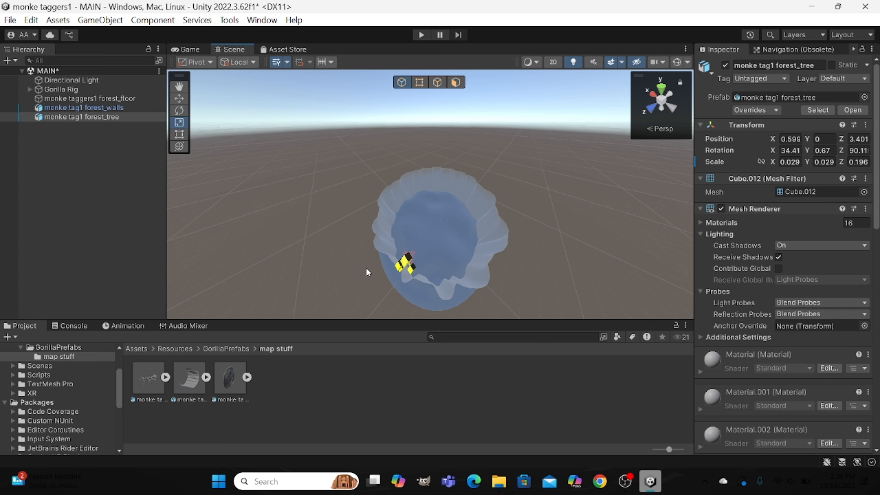
- Move the monke tag1 forest_tree onto the forest floor inside the walls at about X 1.586, Y 1.52, Z 1.175
mouse_move(406, 231)
left_mouse_down("alt")
mouse_move(383, 264)
mouse_move(241, 291)
mouse_move(7, 258)
mouse_move(315, 308)
mouse_move(571, 254)
left_mouse_up("alt")
scroll(382, 263, "up", 4)
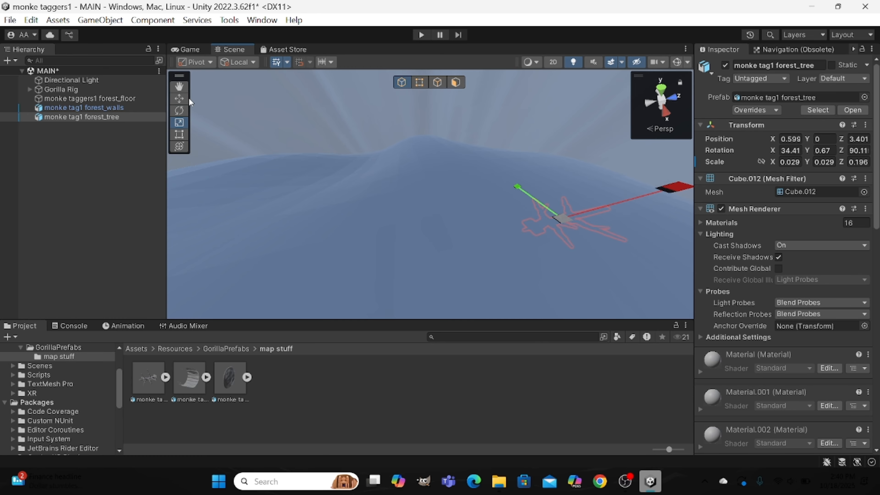
left_click(181, 102)
scroll(487, 139, "down", 5)
scroll(486, 140, "up", 5)
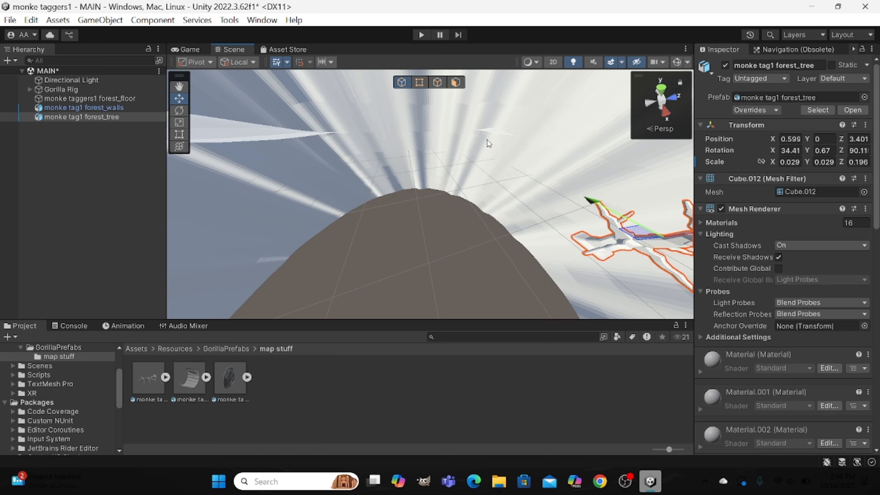
scroll(527, 193, "down", 4)
scroll(527, 193, "up", 4)
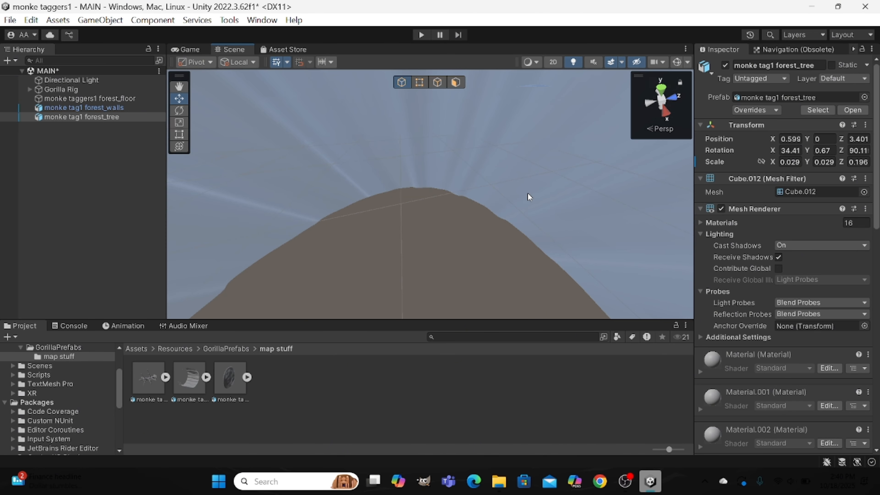
scroll(528, 193, "down", 4)
right_click_drag(527, 192, 471, 192)
key("w")
left_click_drag(469, 195, 305, 183)
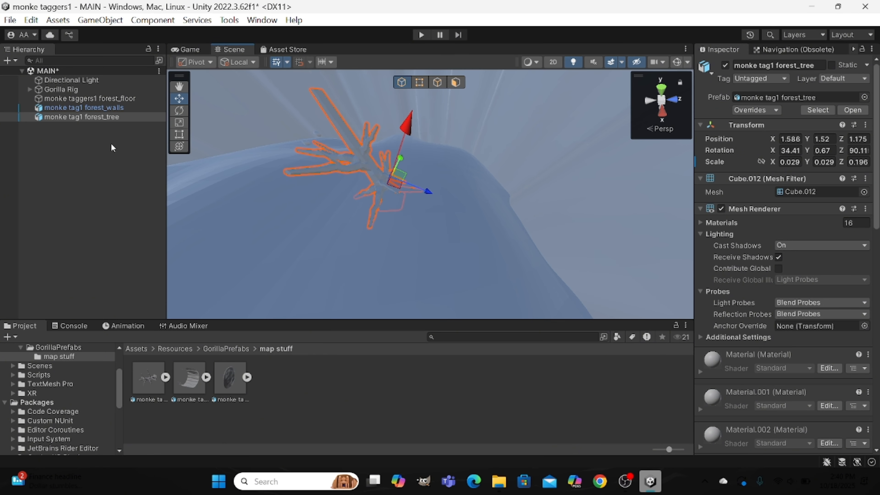
- Completely unpack the monke tag1 forest_walls prefab instance and save the MAIN scene
right_click(102, 105)
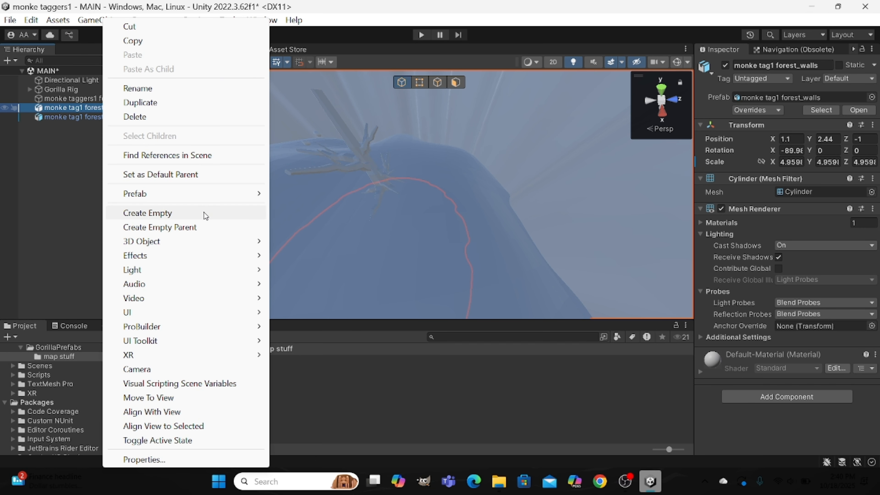
mouse_move(163, 191)
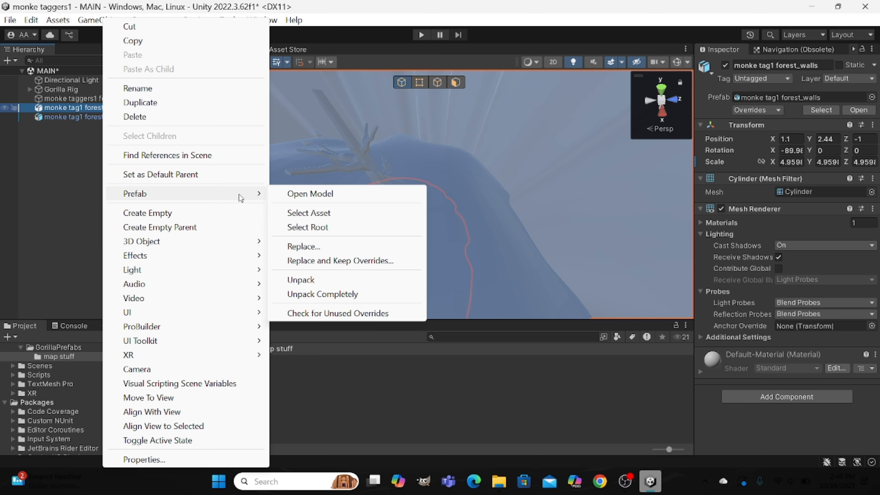
left_click(322, 295)
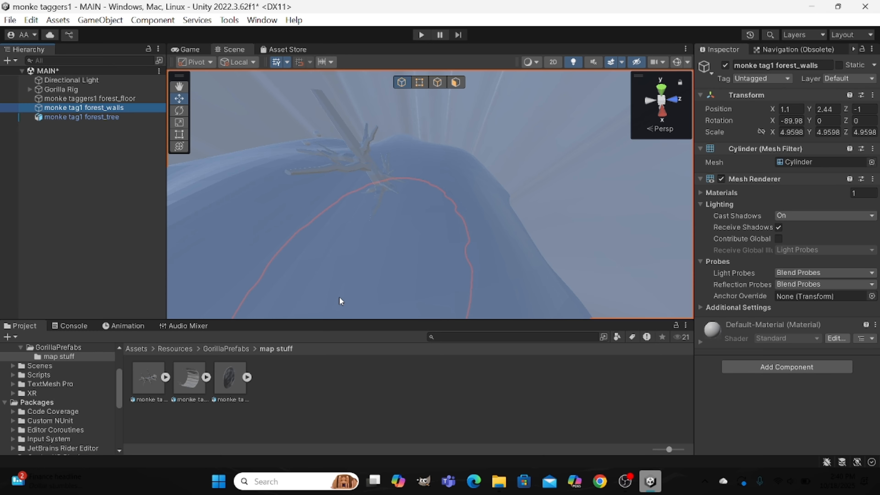
scroll(340, 297, "up", 3)
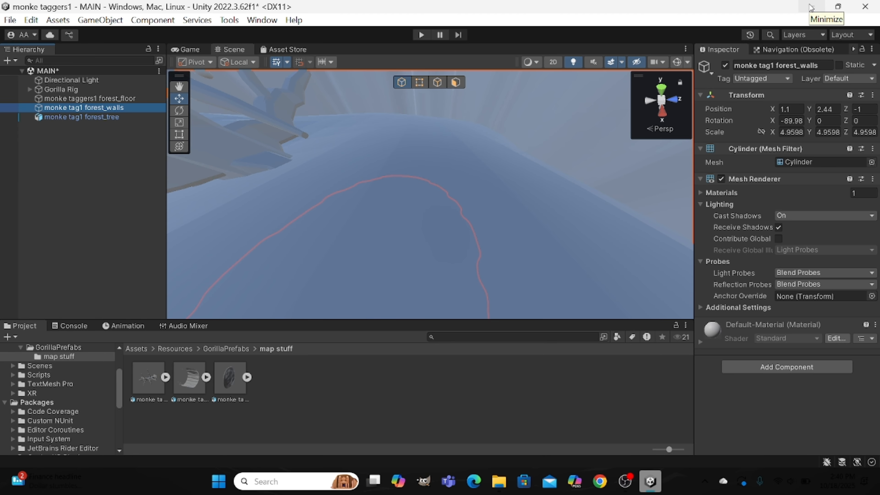
left_click(11, 20)
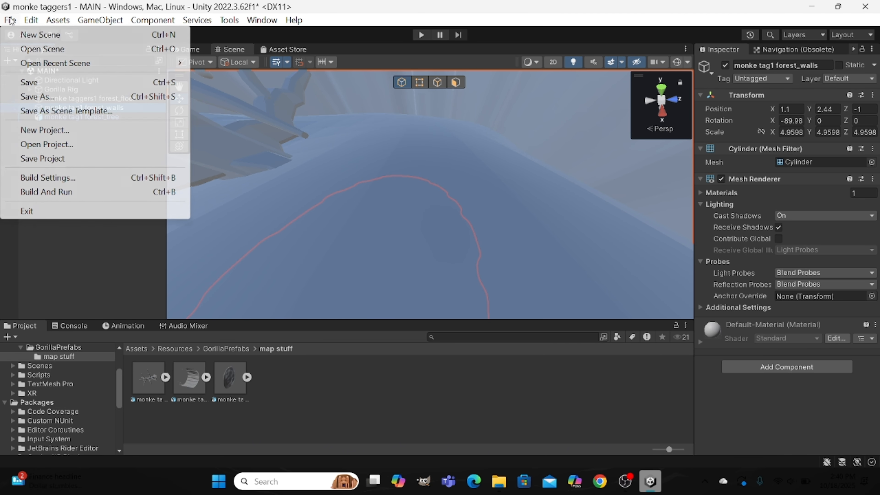
left_click(120, 82)
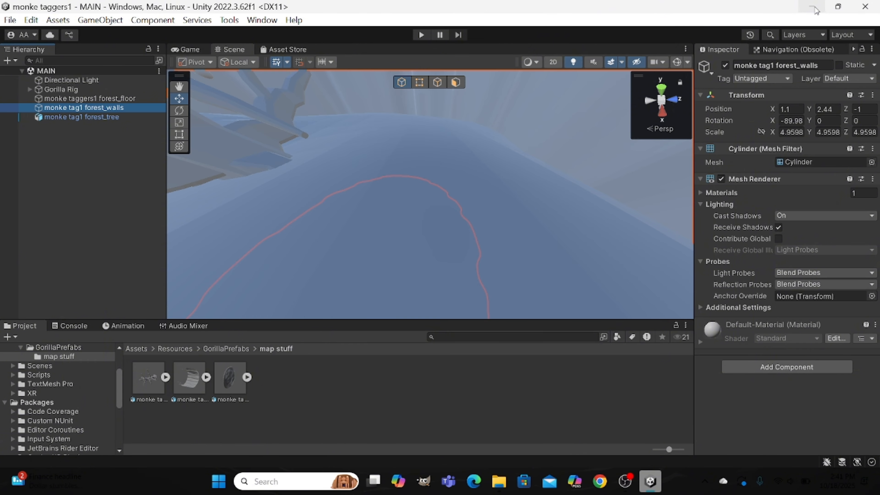
- Minimize Unity, close the File Explorer window, and stop the running screen recording in OBS Studio
left_click(815, 9)
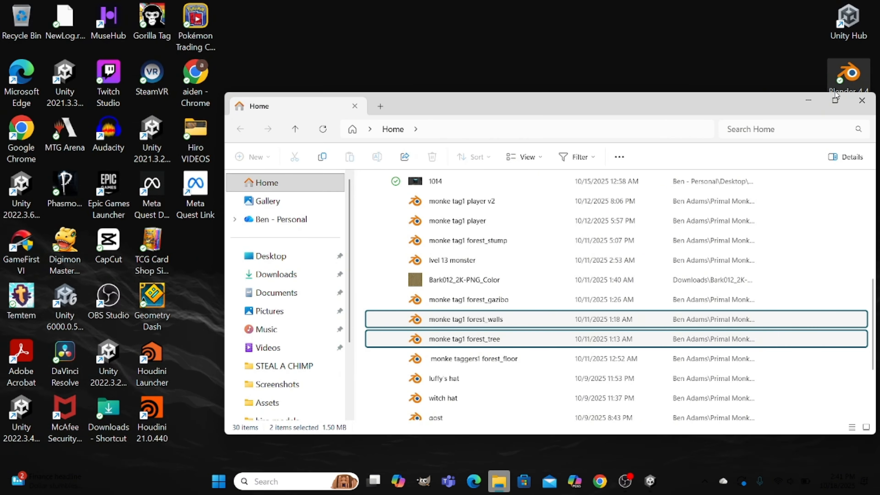
left_click(861, 100)
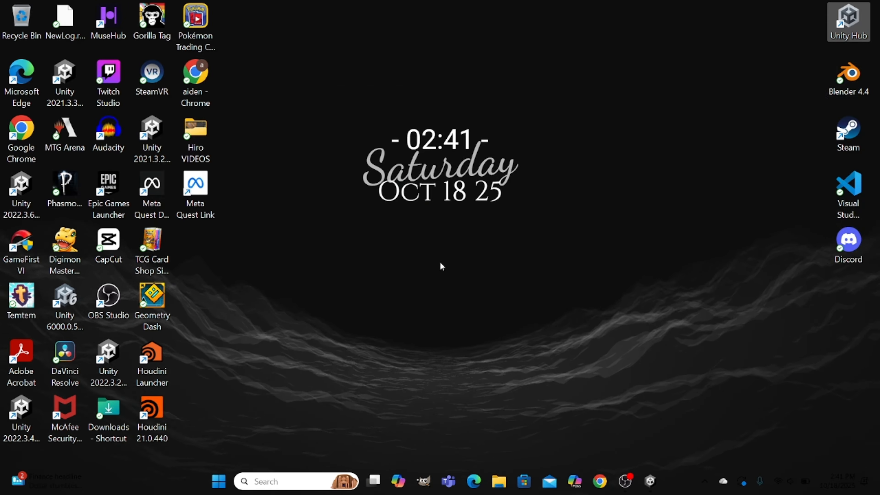
left_click(626, 480)
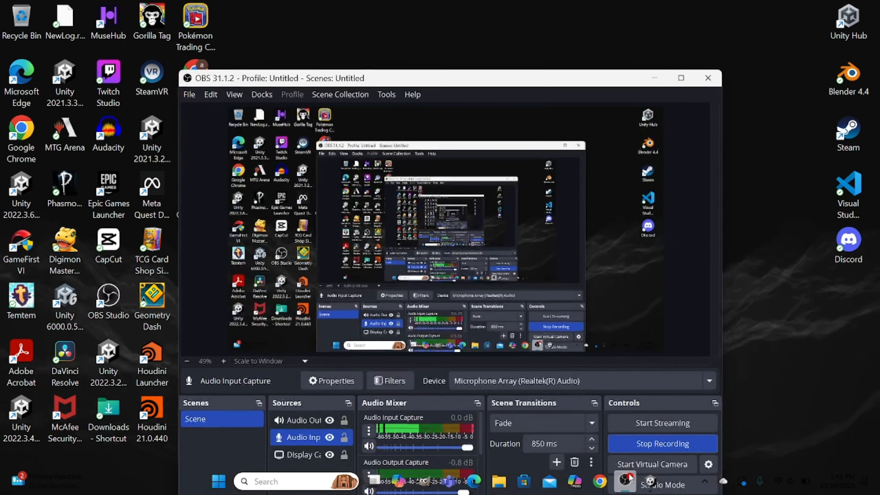
left_click_drag(528, 79, 513, 29)
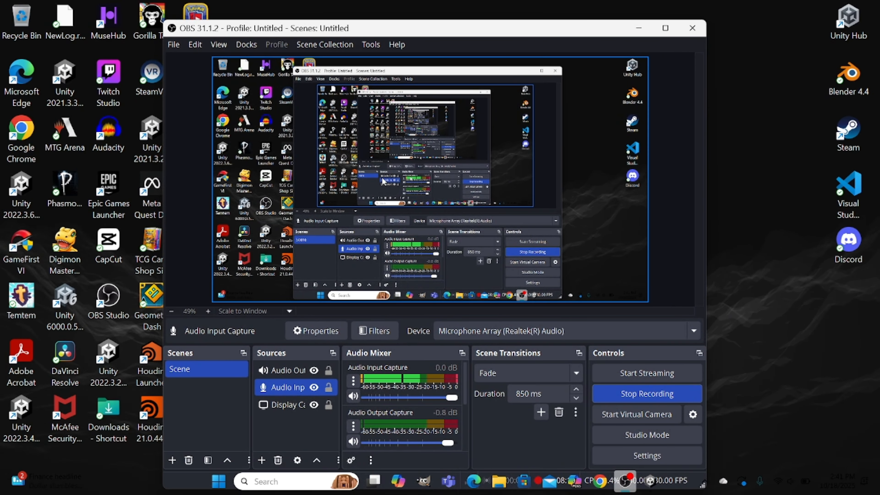
left_click_drag(449, 28, 467, 4)
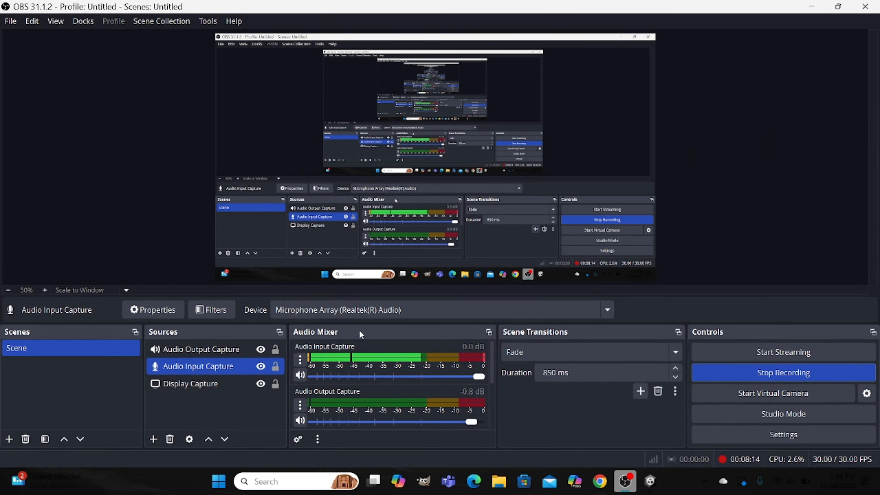
scroll(362, 342, "down", 3)
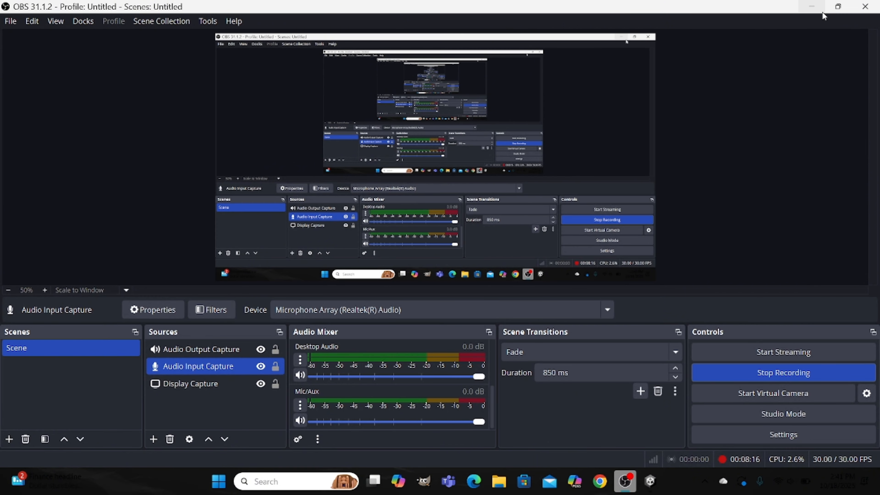
left_click(838, 6)
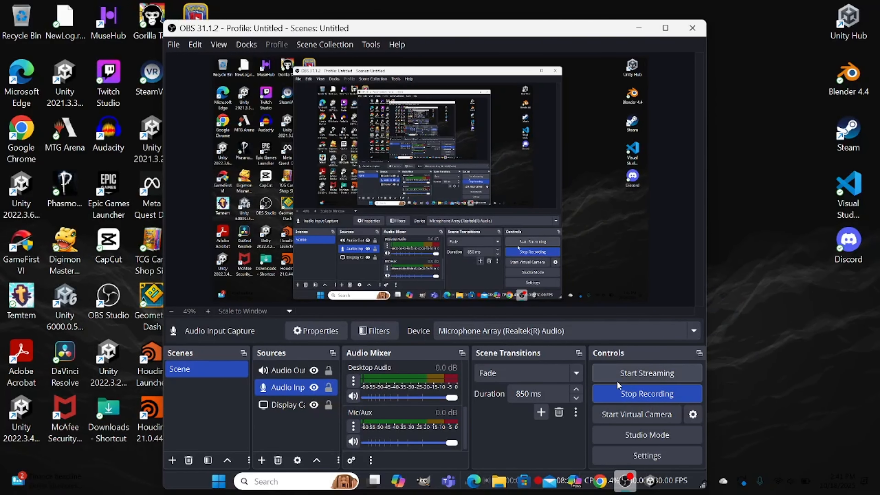
left_click(647, 394)
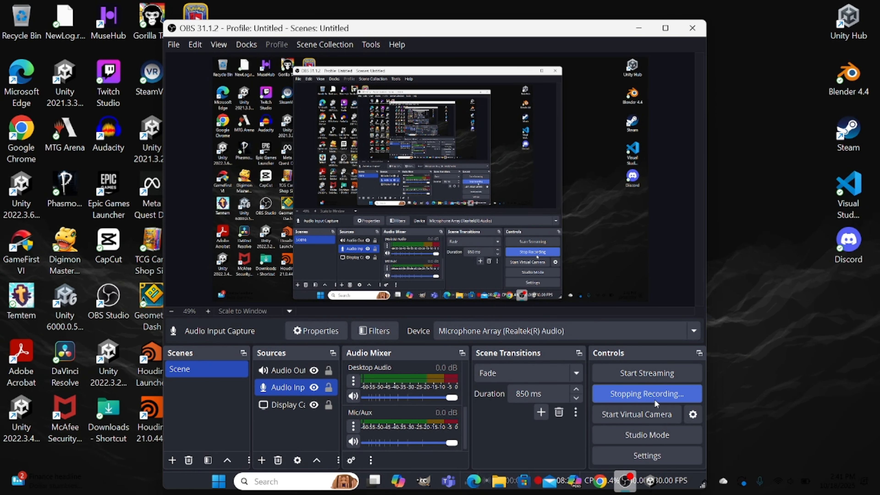